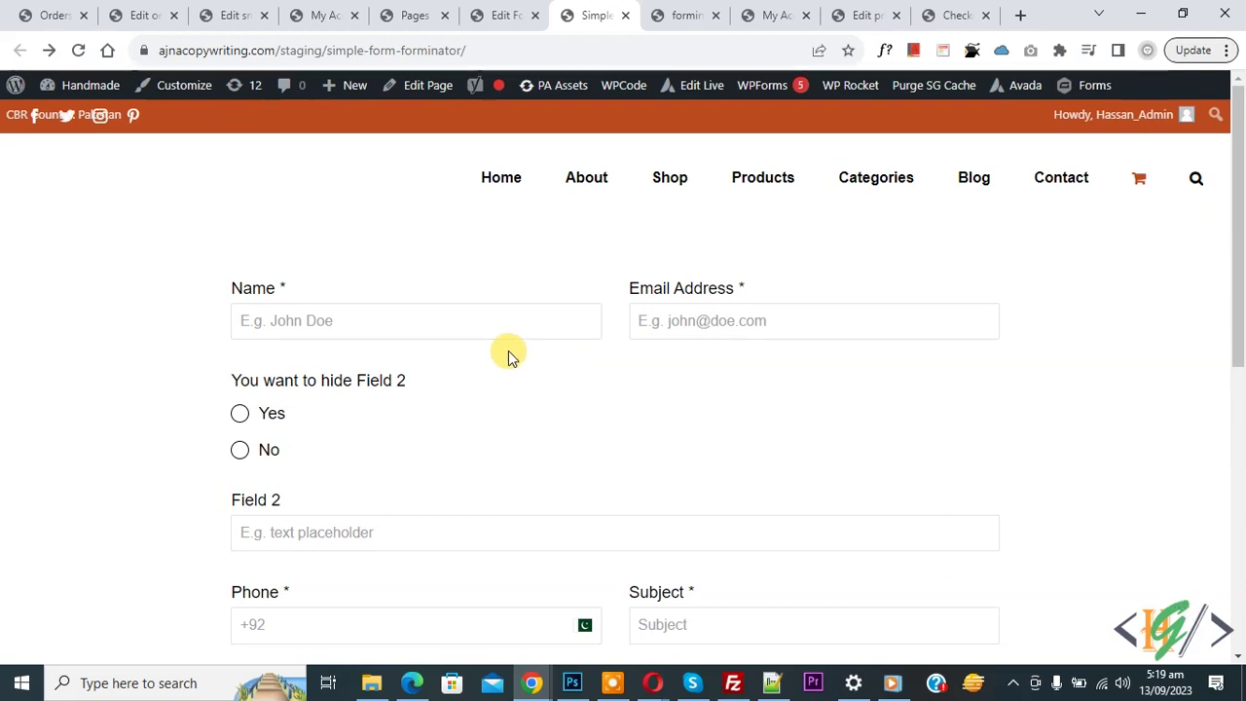
Step: Review the live form's fields, where Field 2 is always visible, then return to the form editor
scroll(507, 351, "down", 2)
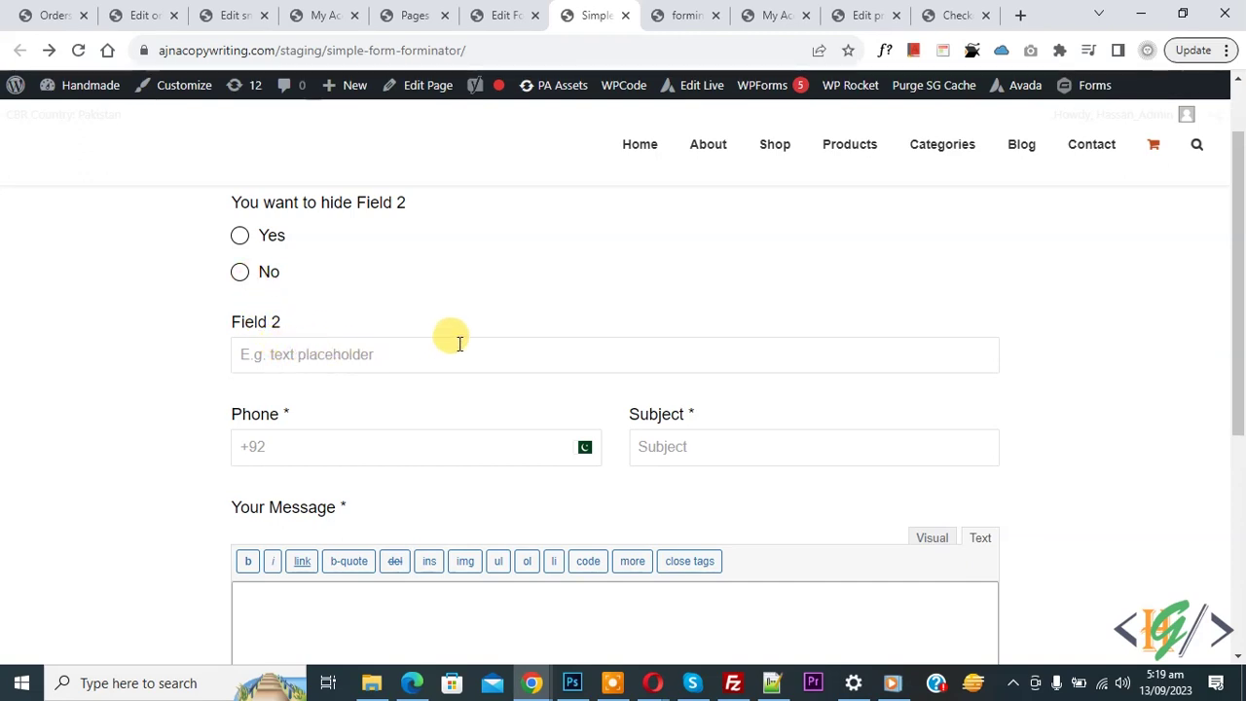
left_click(504, 14)
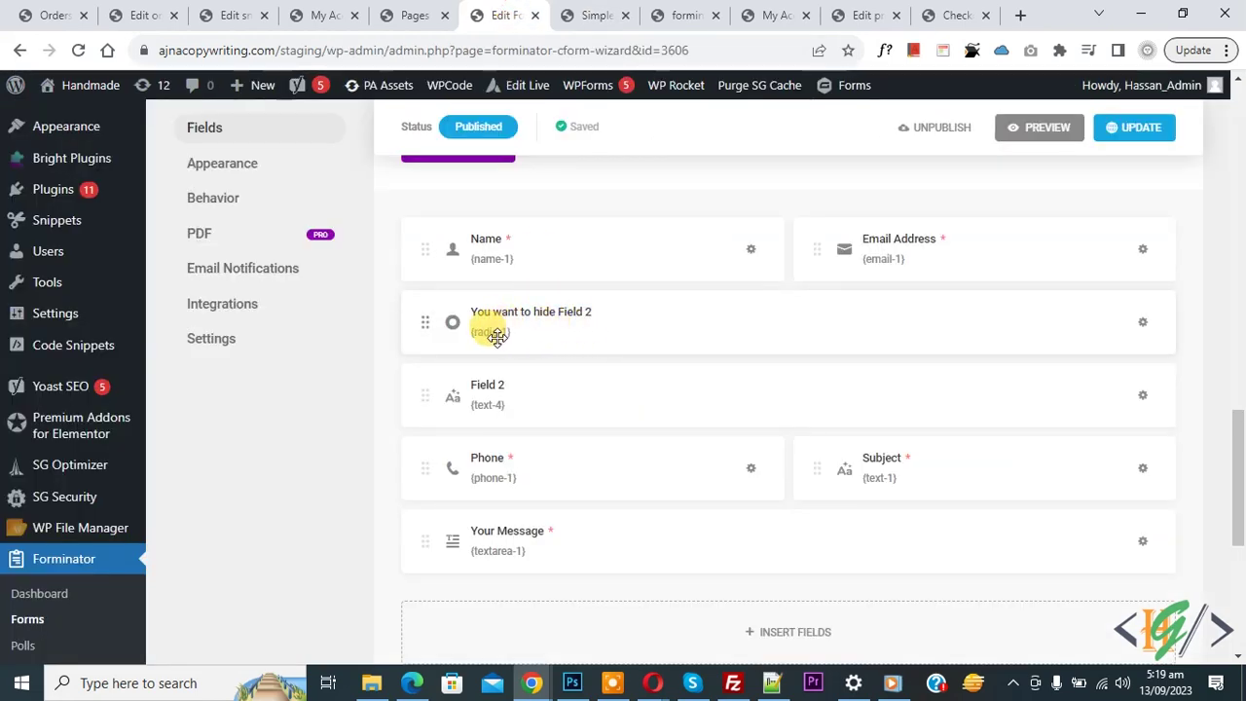
left_click(650, 331)
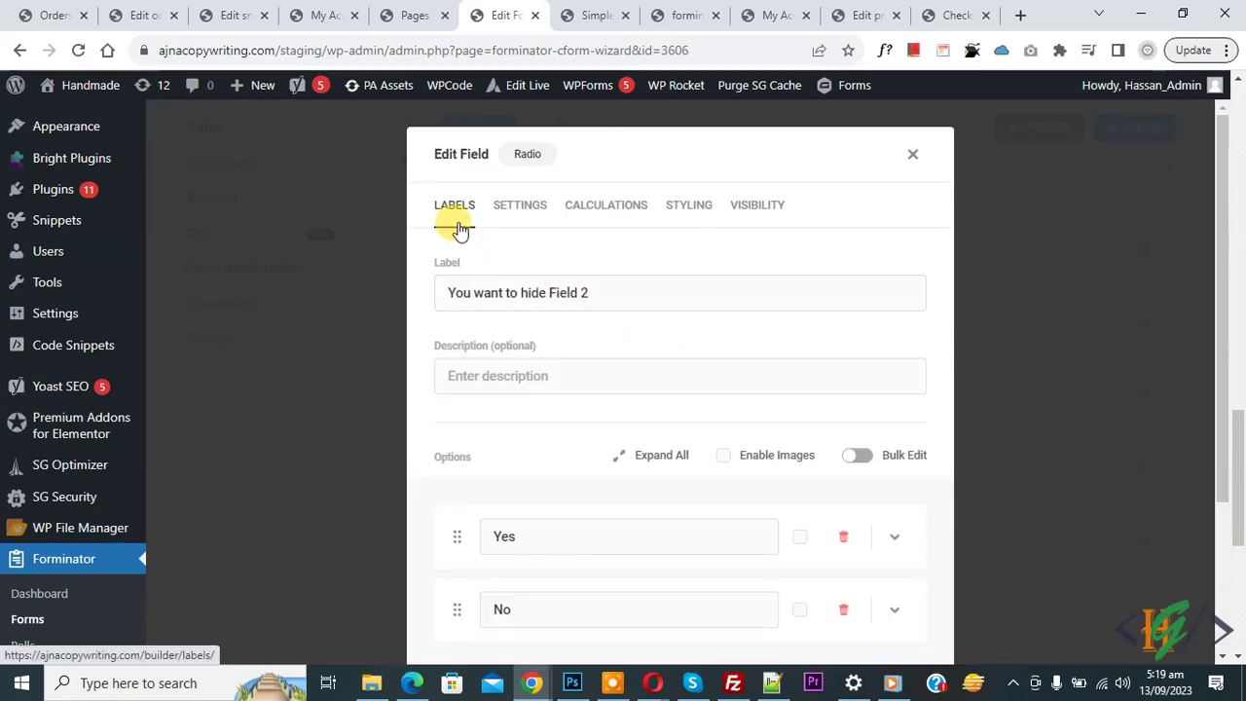
scroll(457, 234, "down", 2)
scroll(478, 244, "down", 2)
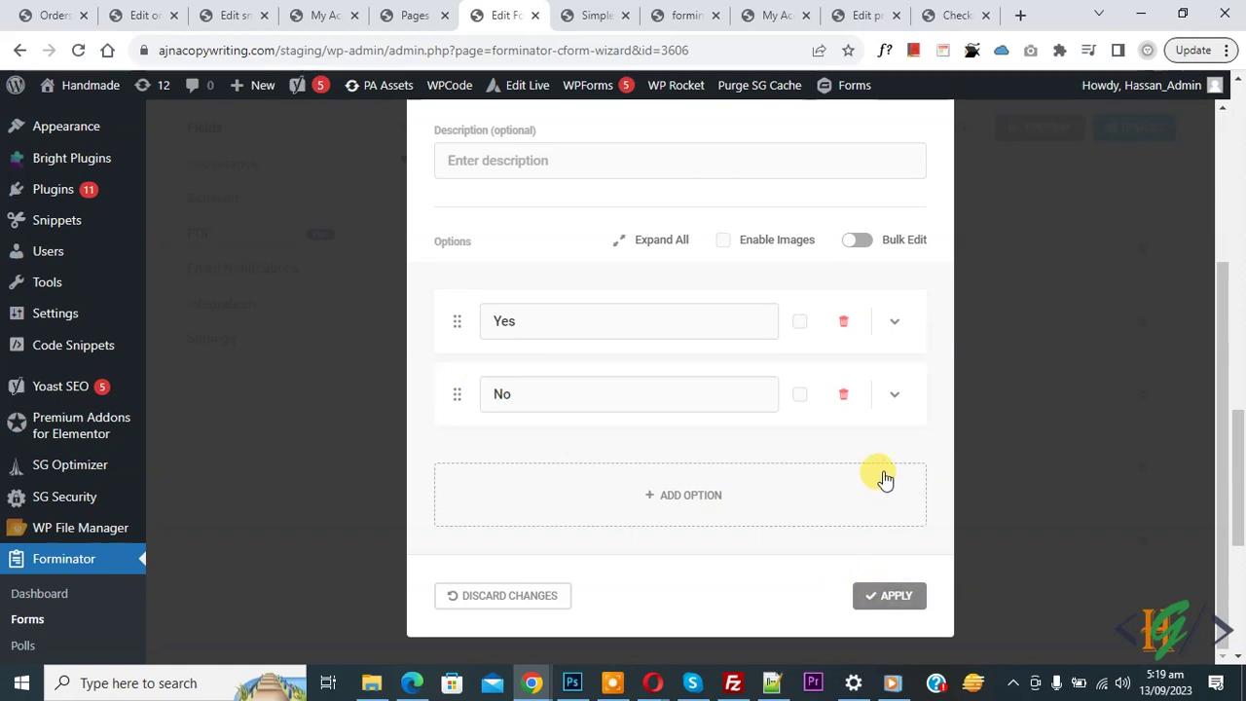
left_click(915, 153)
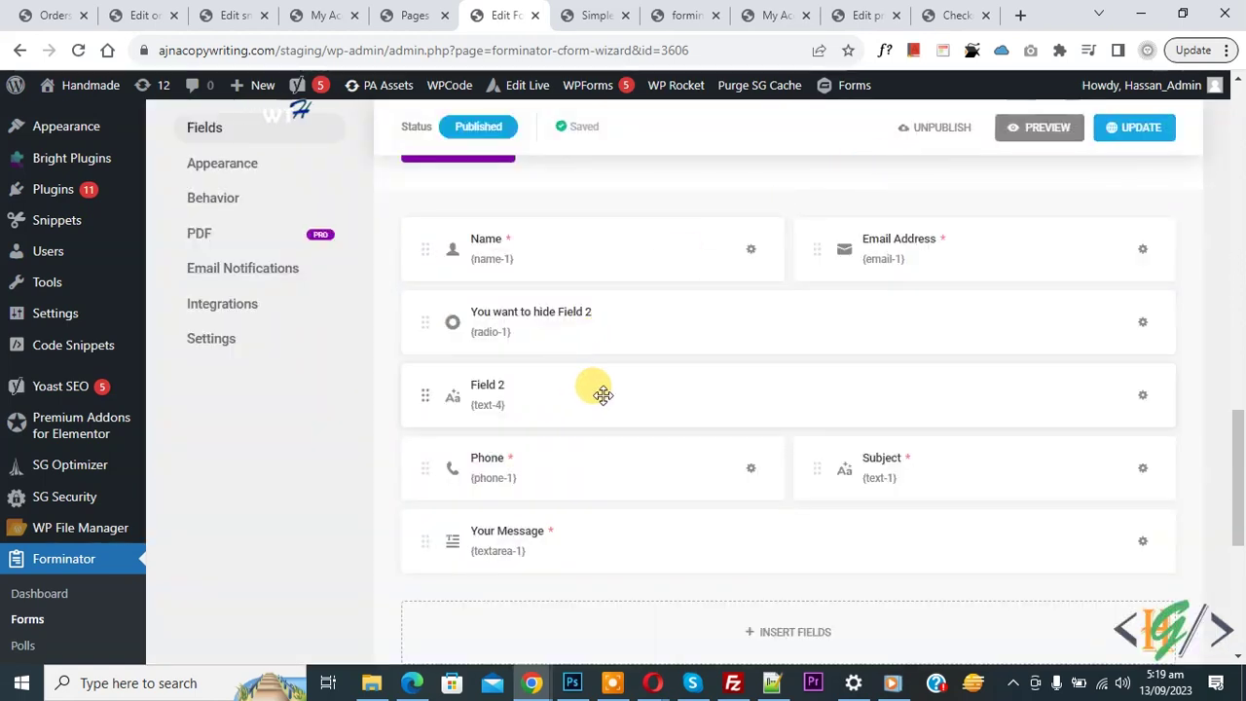
left_click(600, 387)
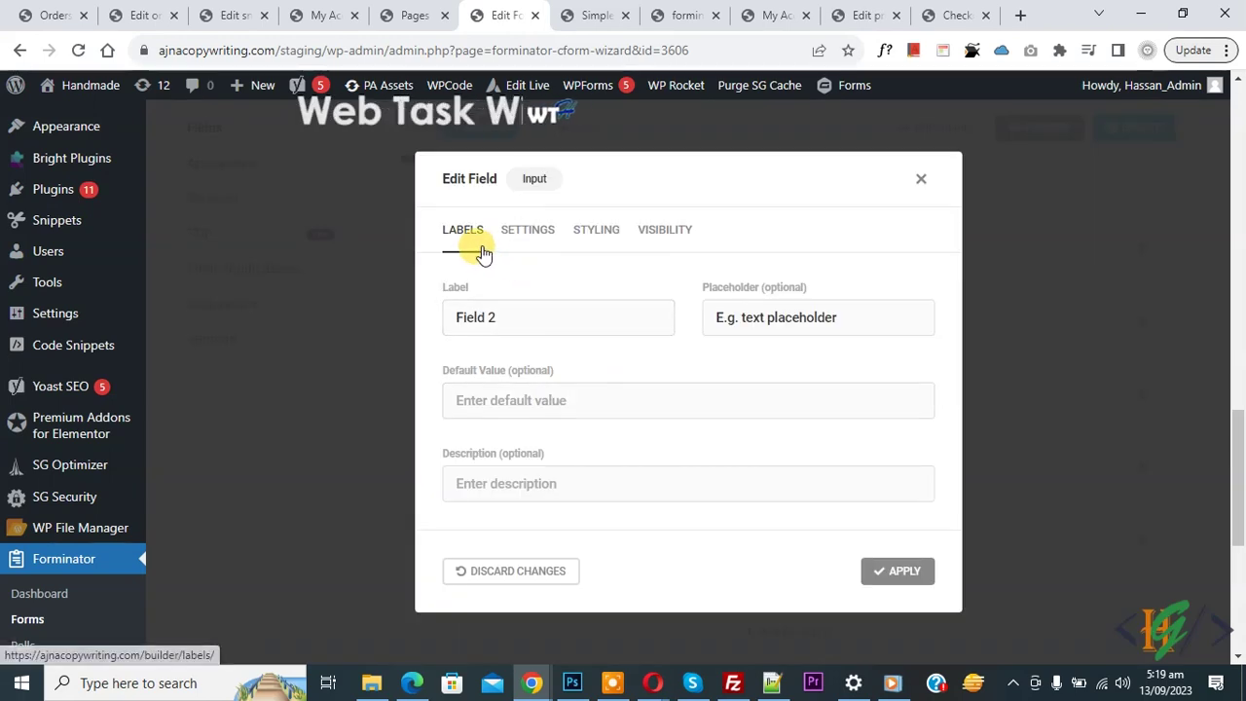
Step: Set Field 2's visibility to Hide when all rules match, and add a first rule
left_click(657, 243)
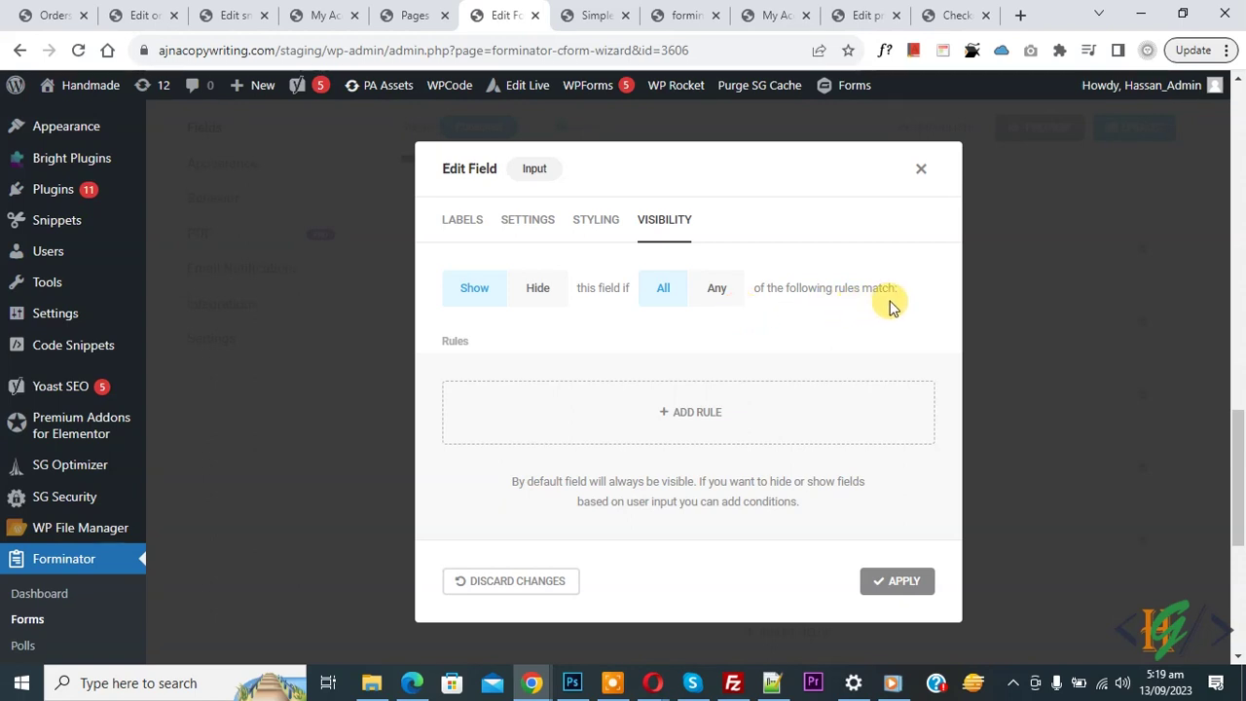
left_click(549, 299)
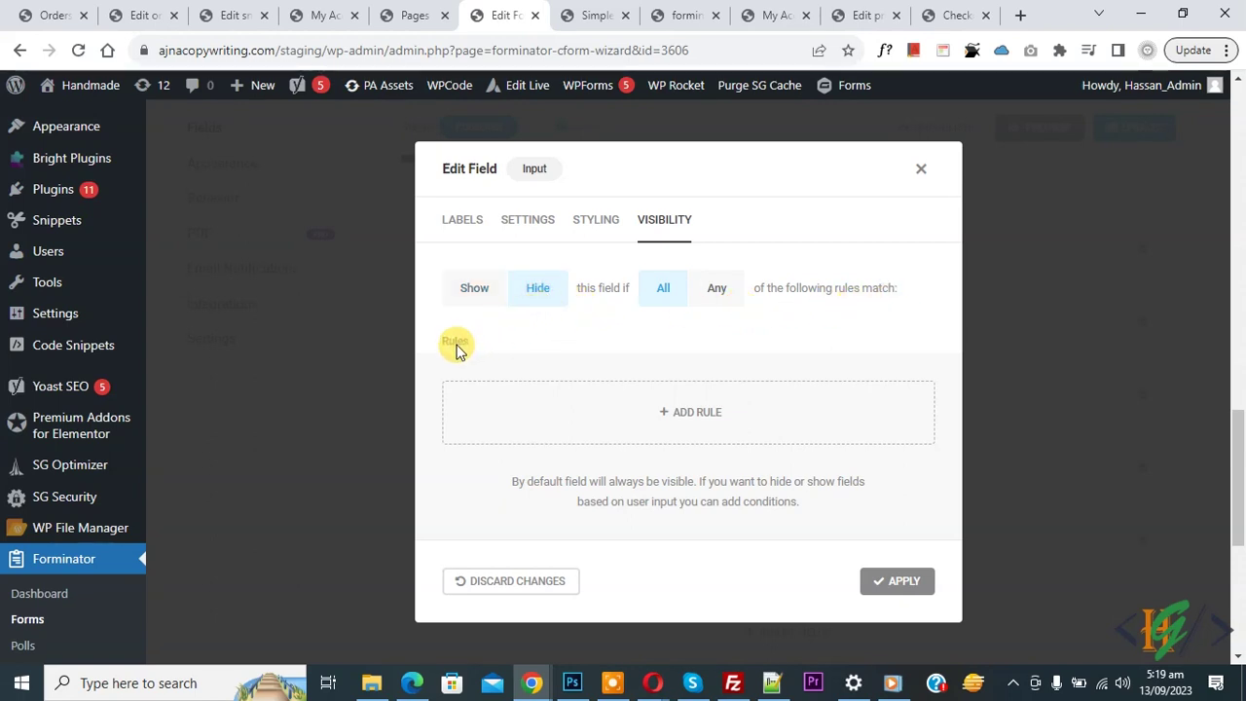
left_click(683, 415)
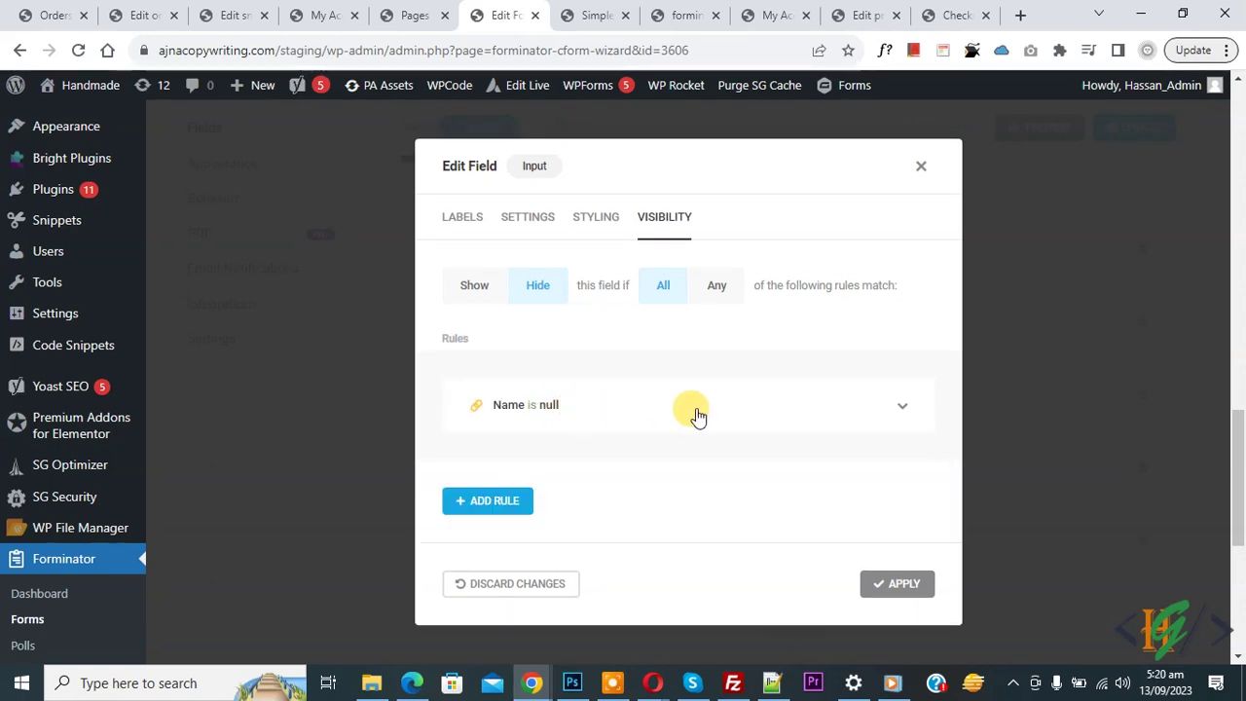
Step: Define the rule as 'You want to hide Field 2 | radio-1' Is Yes
left_click(697, 416)
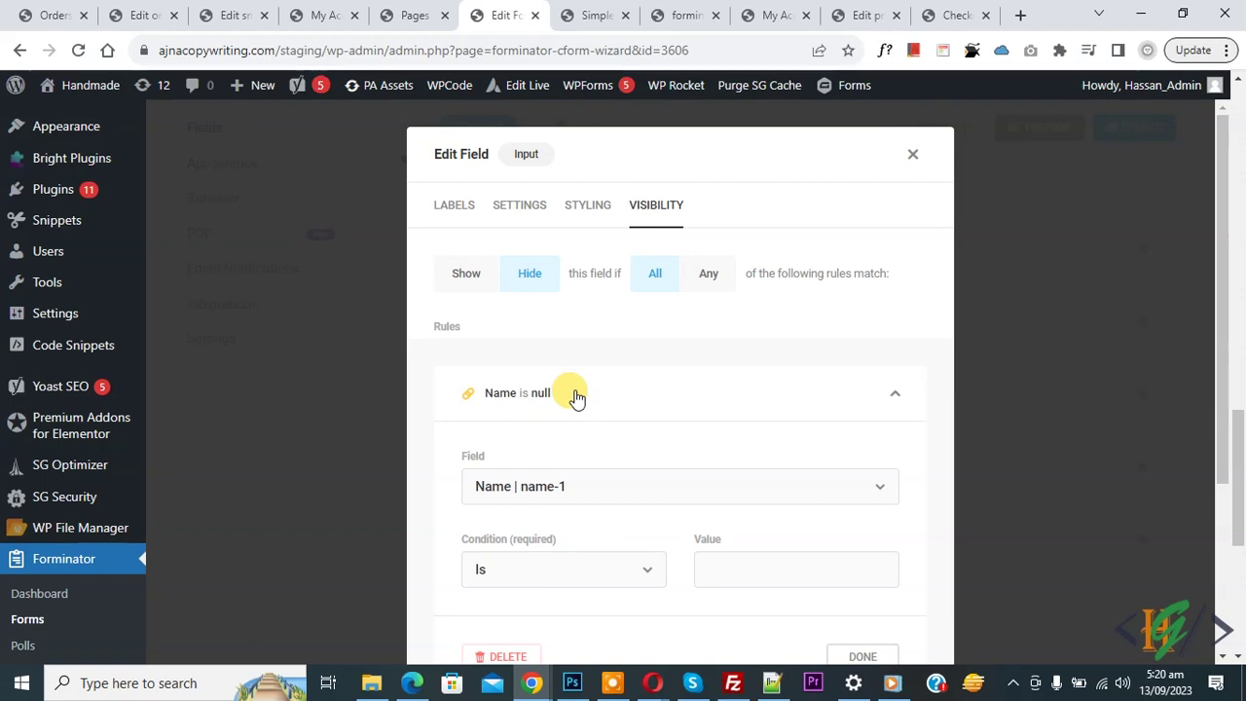
scroll(575, 395, "down", 1)
left_click(665, 403)
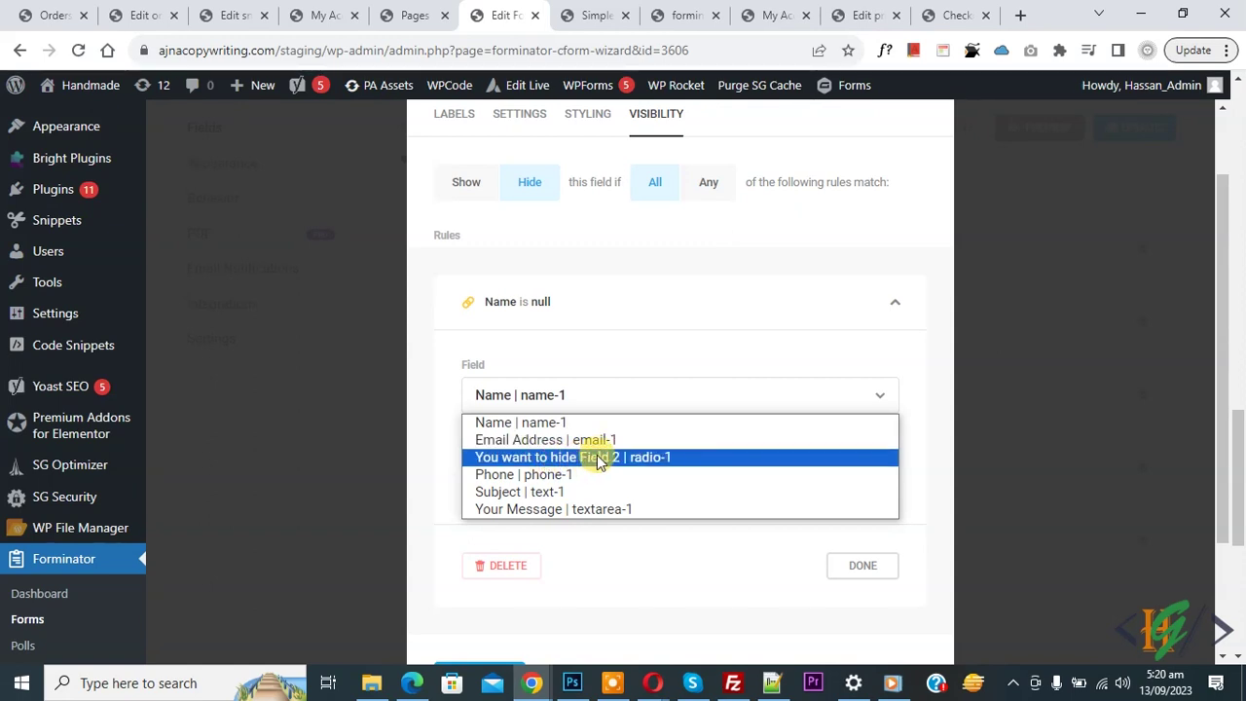
left_click(580, 457)
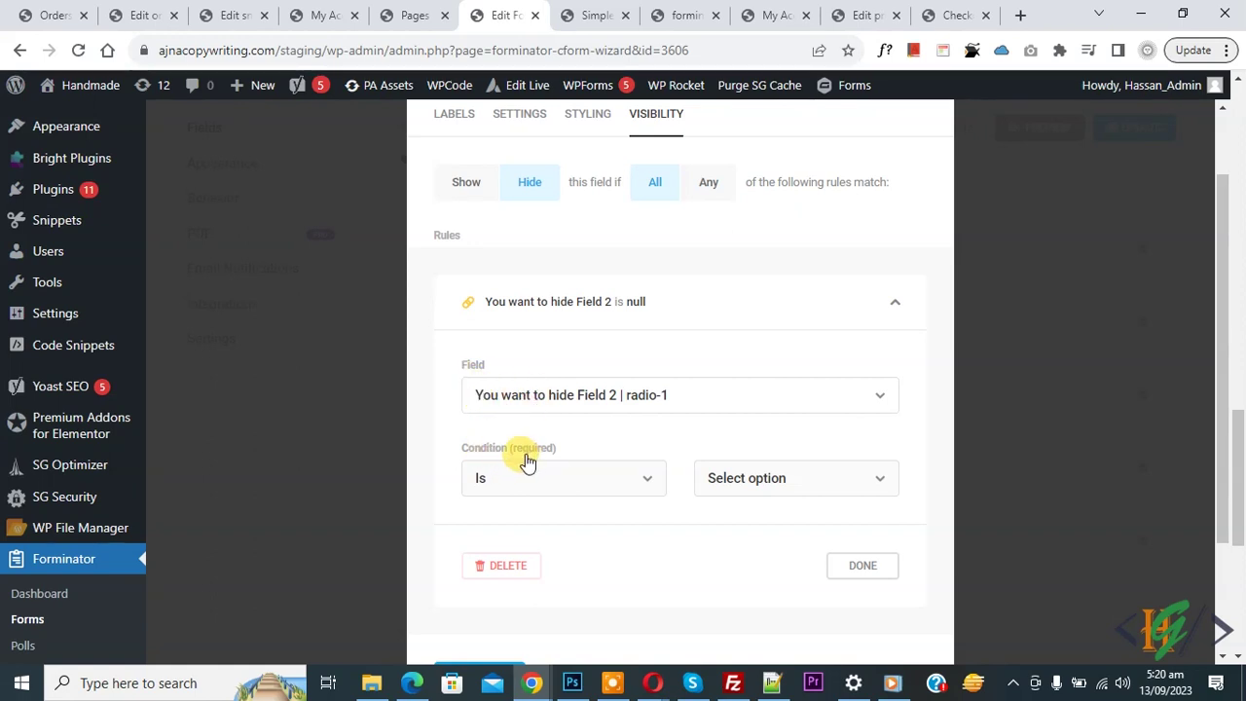
left_click(534, 477)
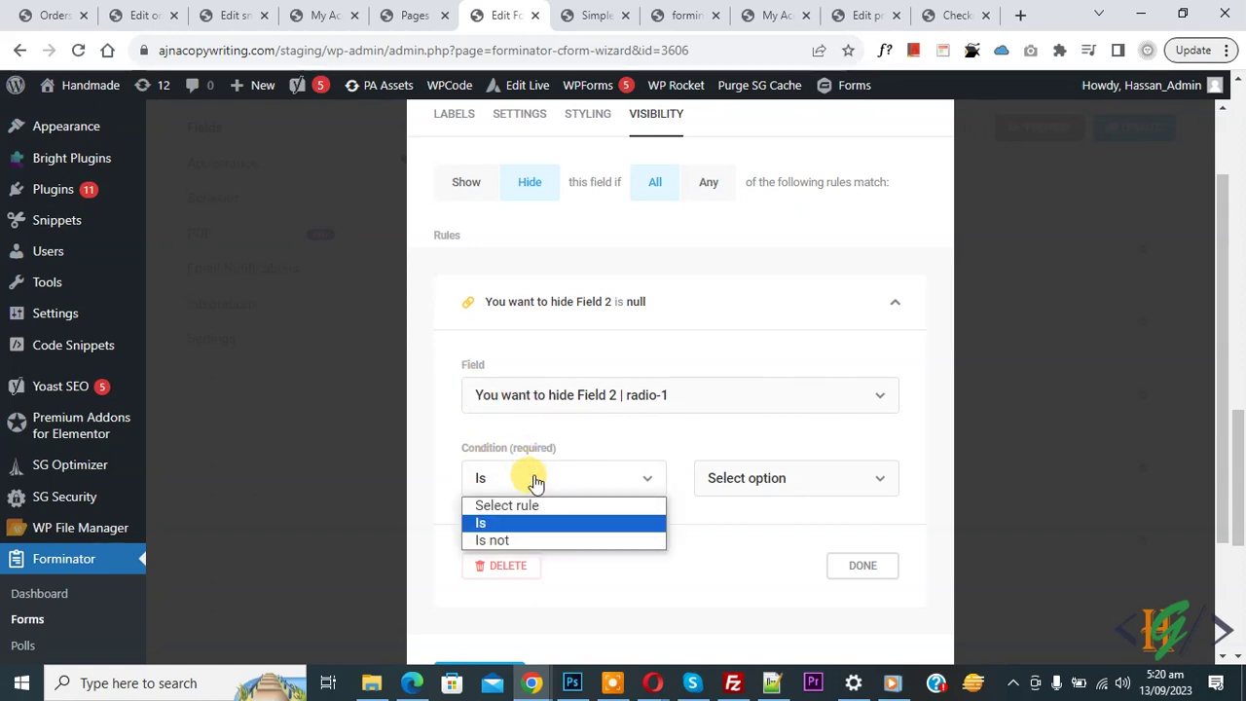
left_click(508, 523)
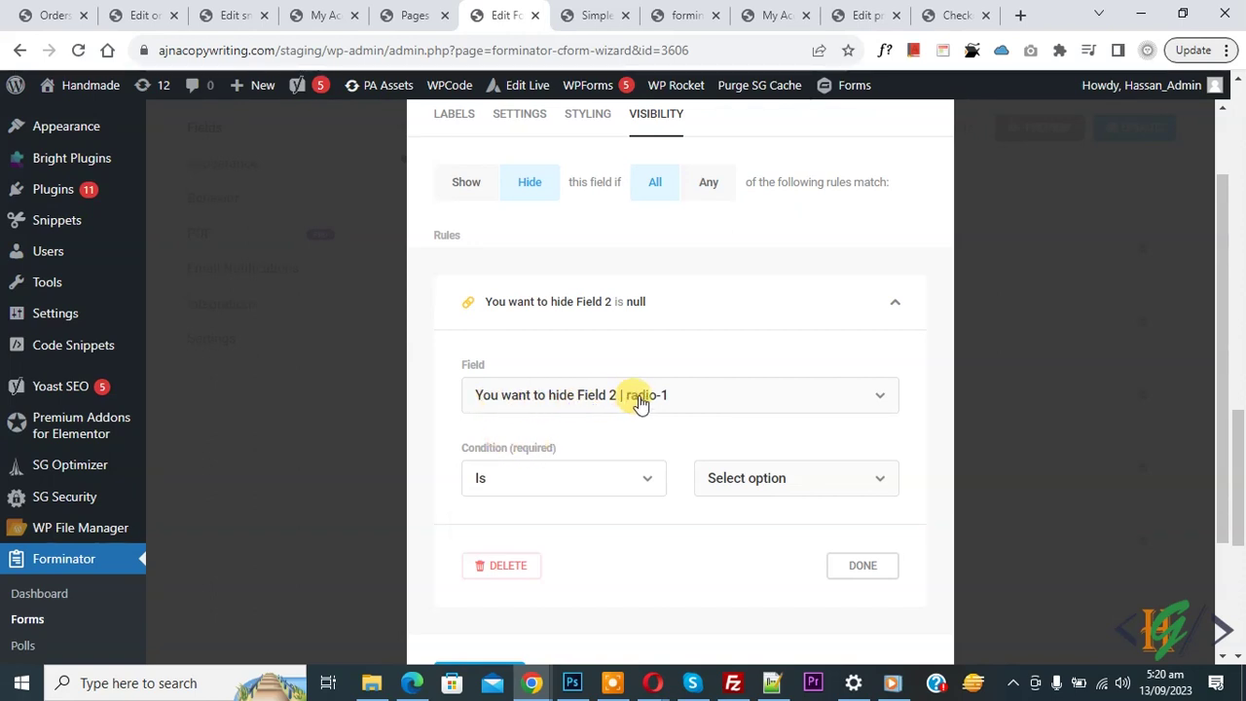
left_click(752, 479)
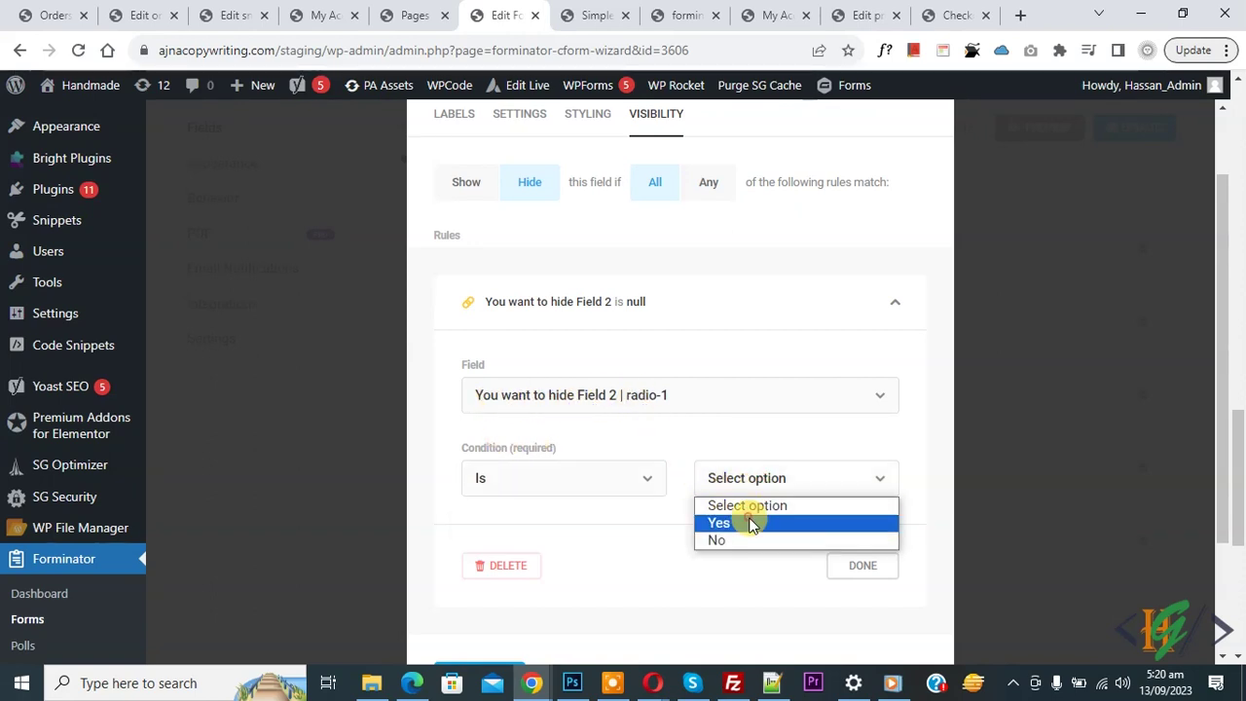
left_click(752, 523)
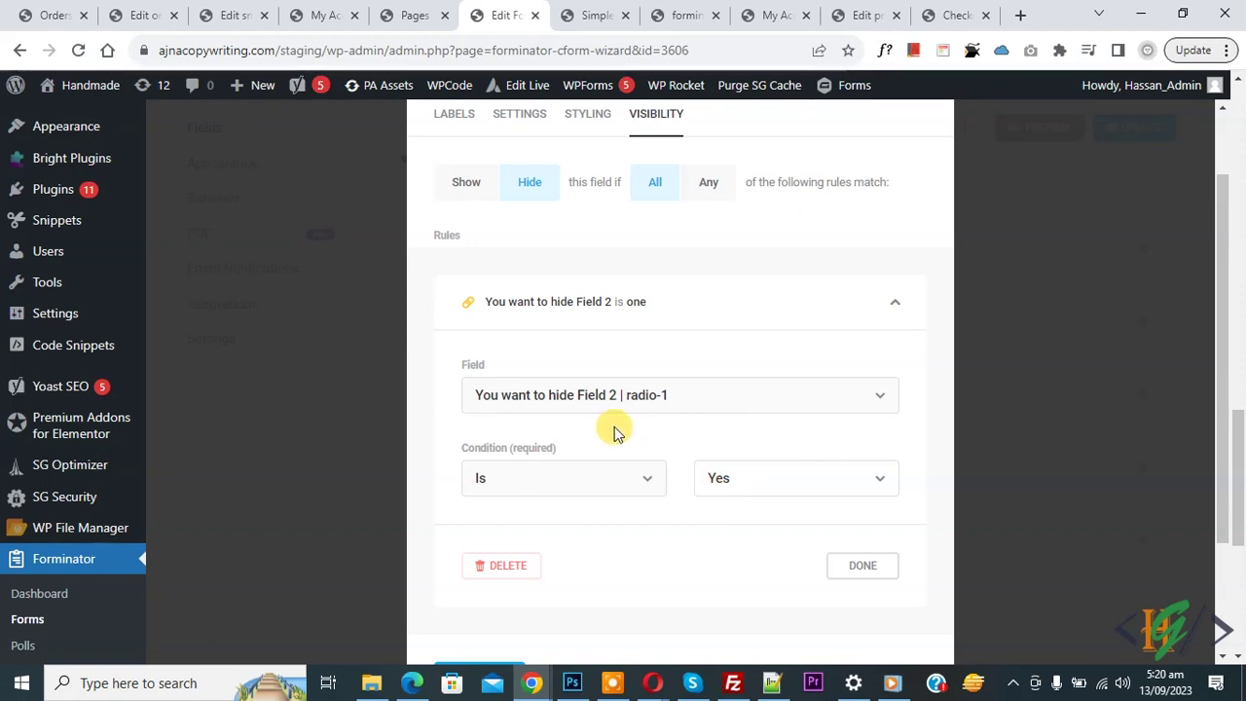
scroll(619, 431, "down", 3)
Step: Apply and save the rule, then reload the live form and confirm answering Yes hides Field 2
left_click(881, 595)
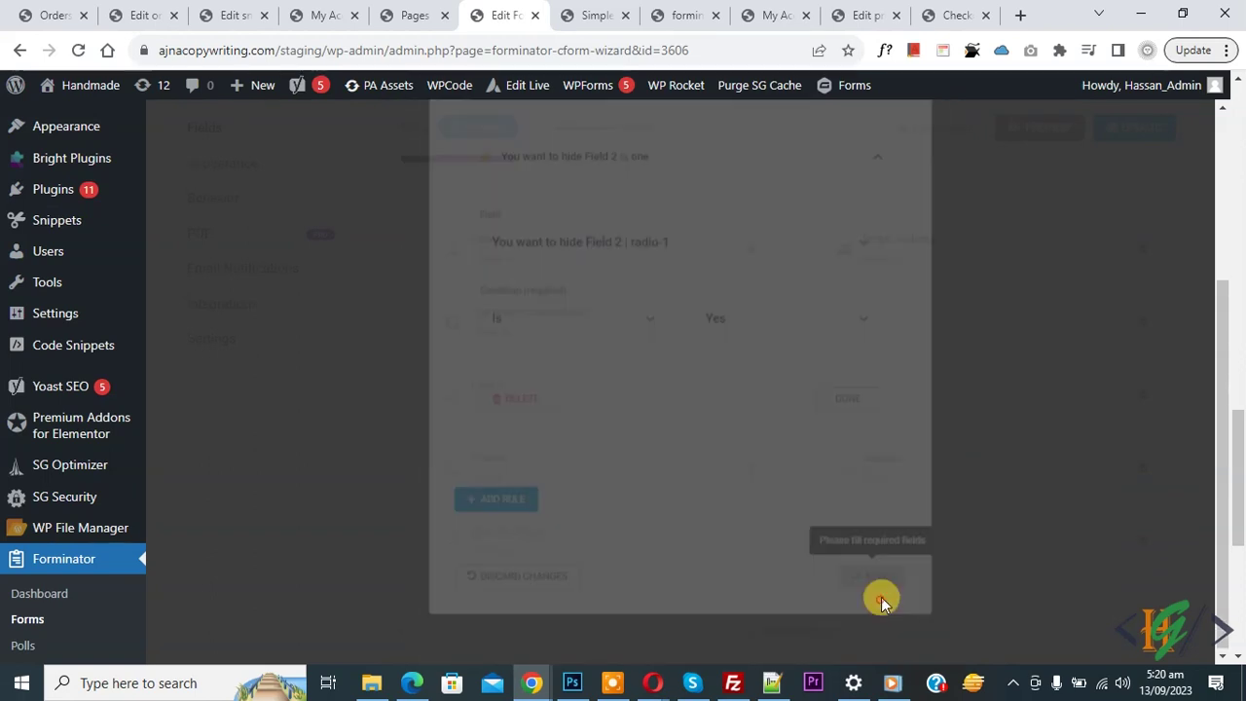
left_click(1132, 127)
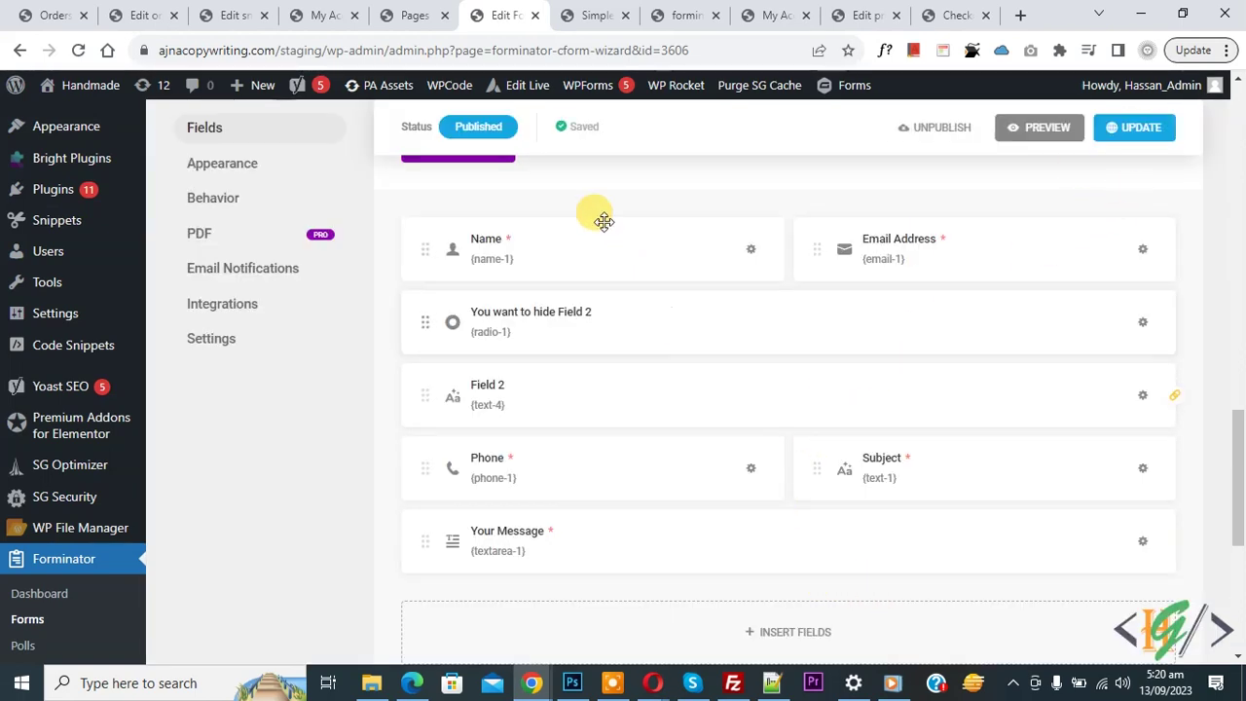
left_click(589, 14)
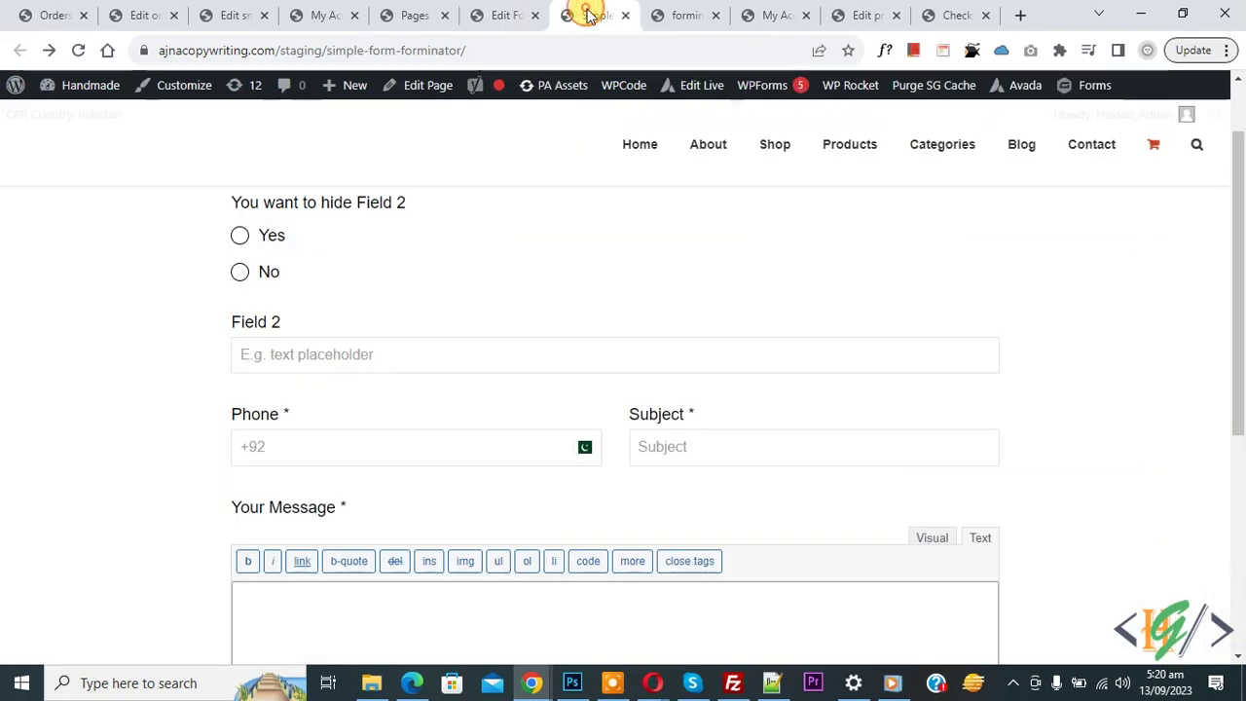
left_click(78, 49)
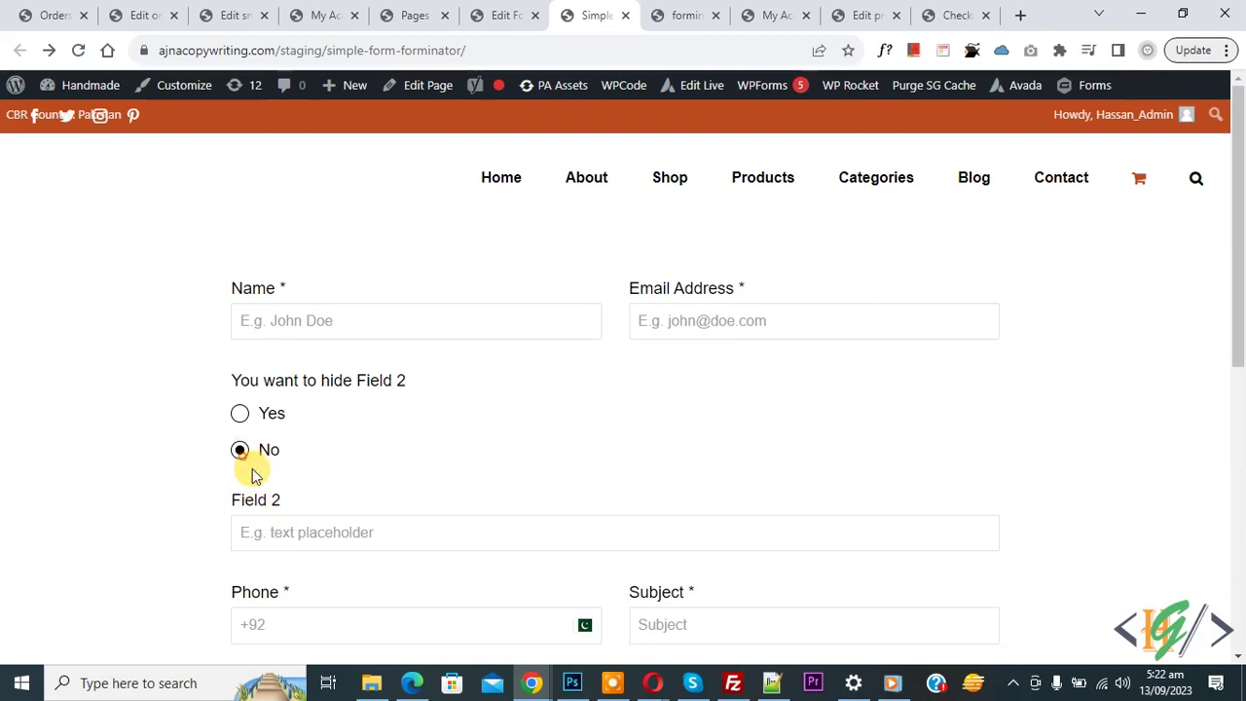
left_click(243, 417)
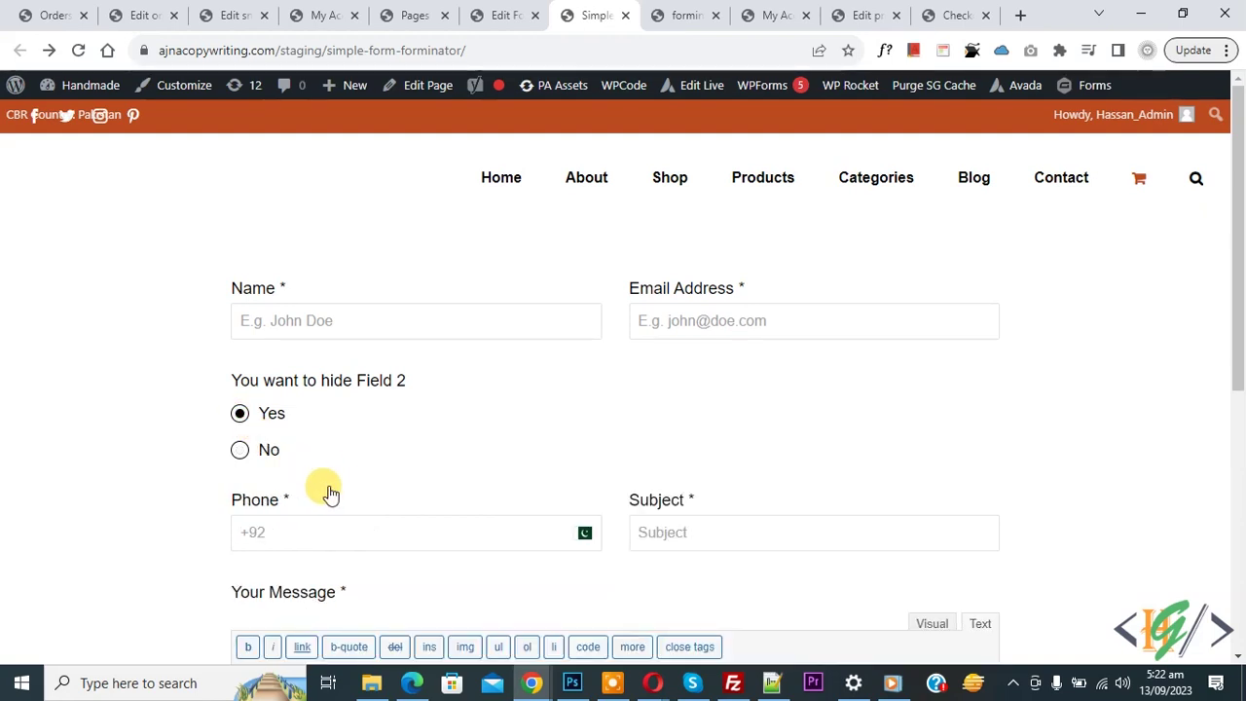
left_click(509, 15)
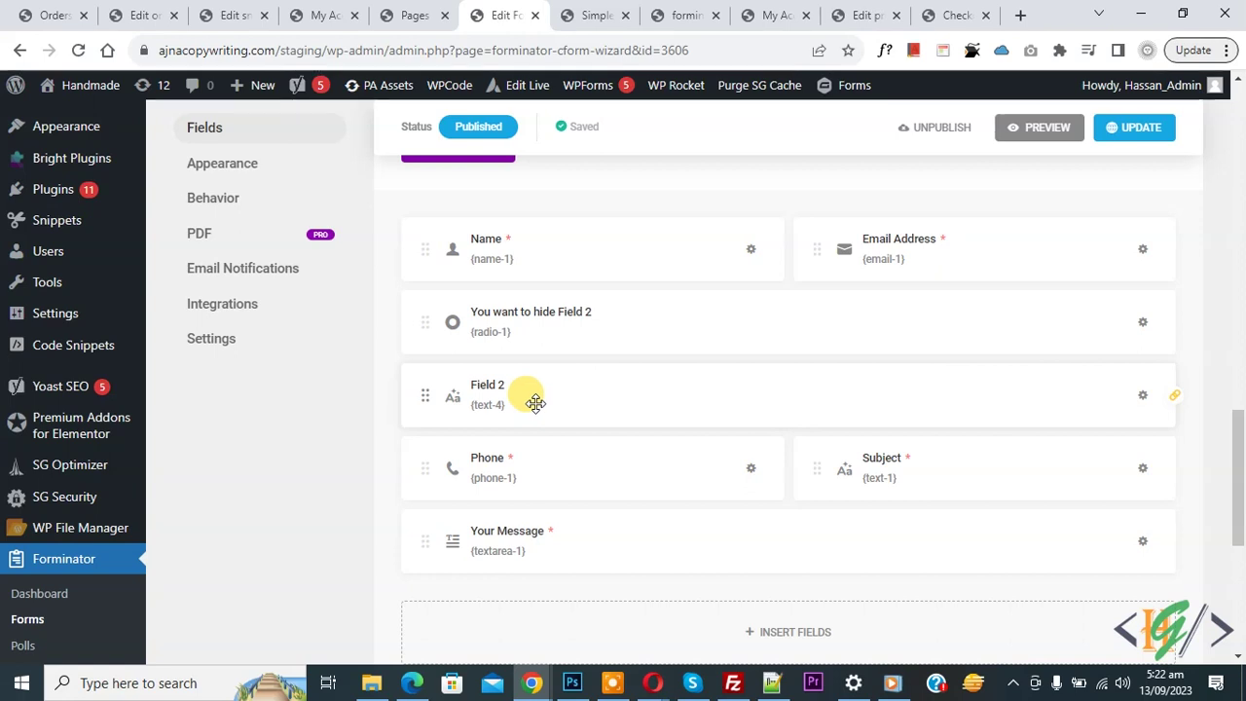
Step: Add a second Name-based rule to Field 2, then delete it, keeping the single hide rule
left_click(606, 389)
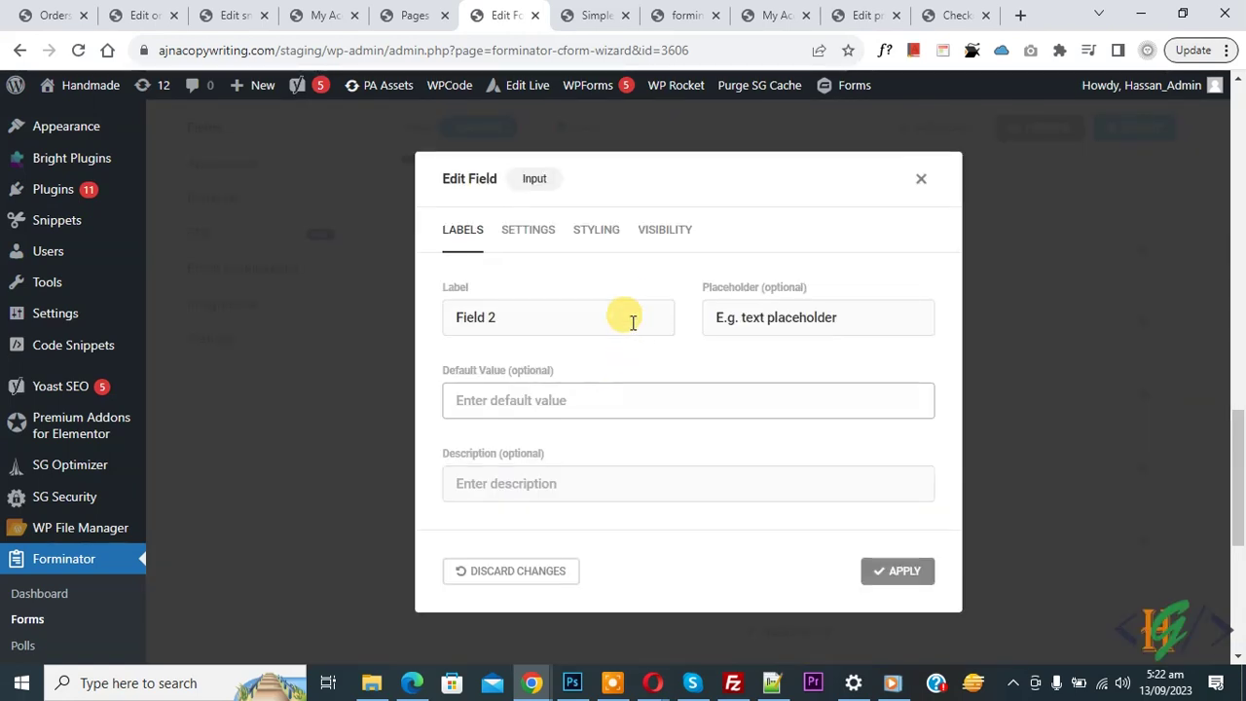
left_click(668, 230)
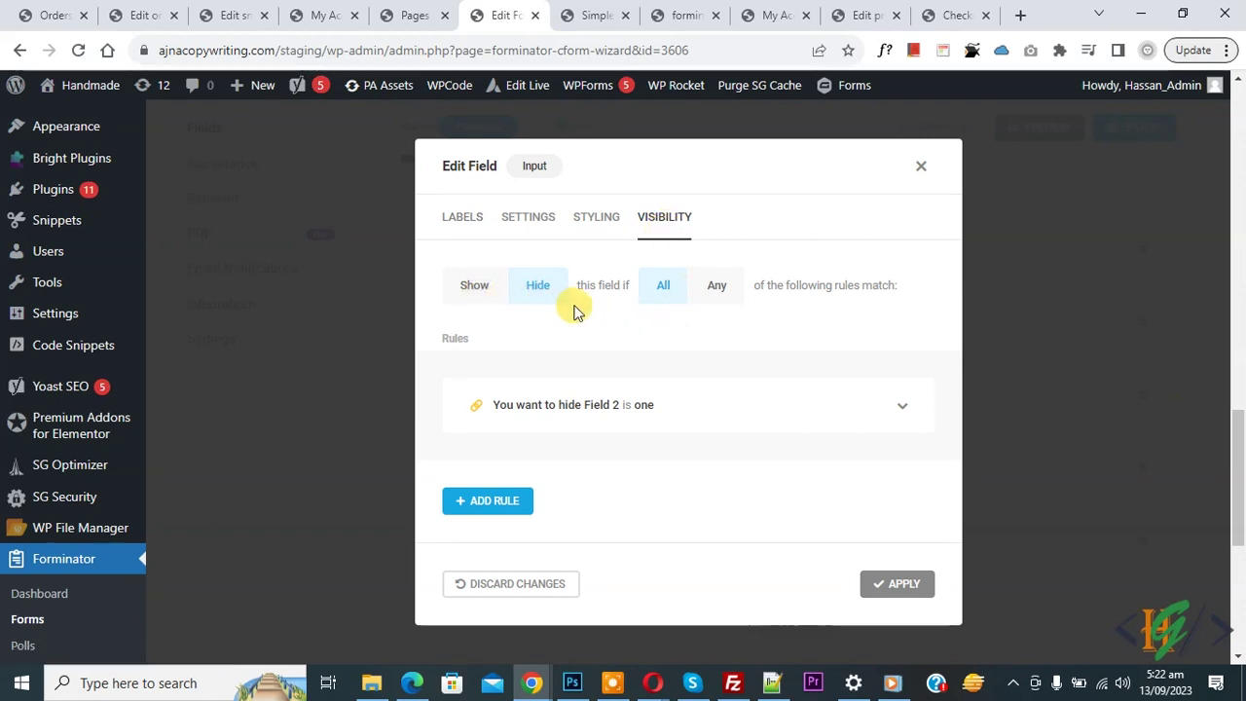
left_click(517, 501)
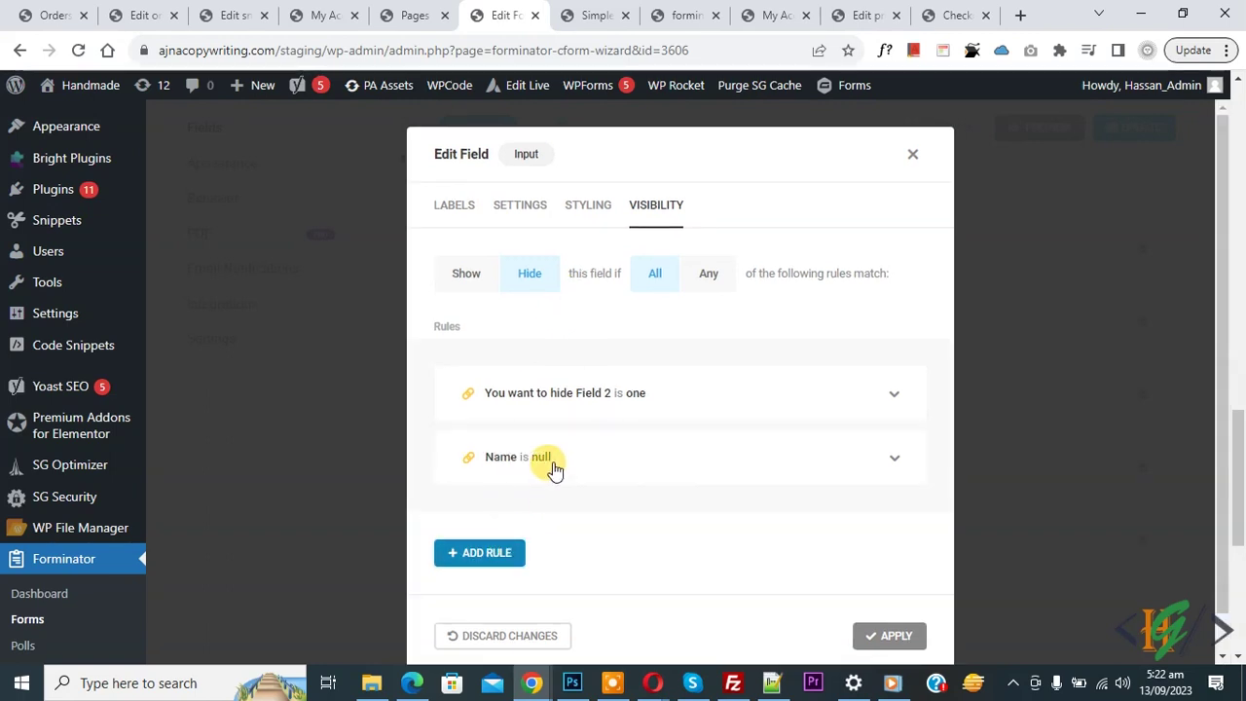
left_click(601, 467)
scroll(590, 425, "down", 2)
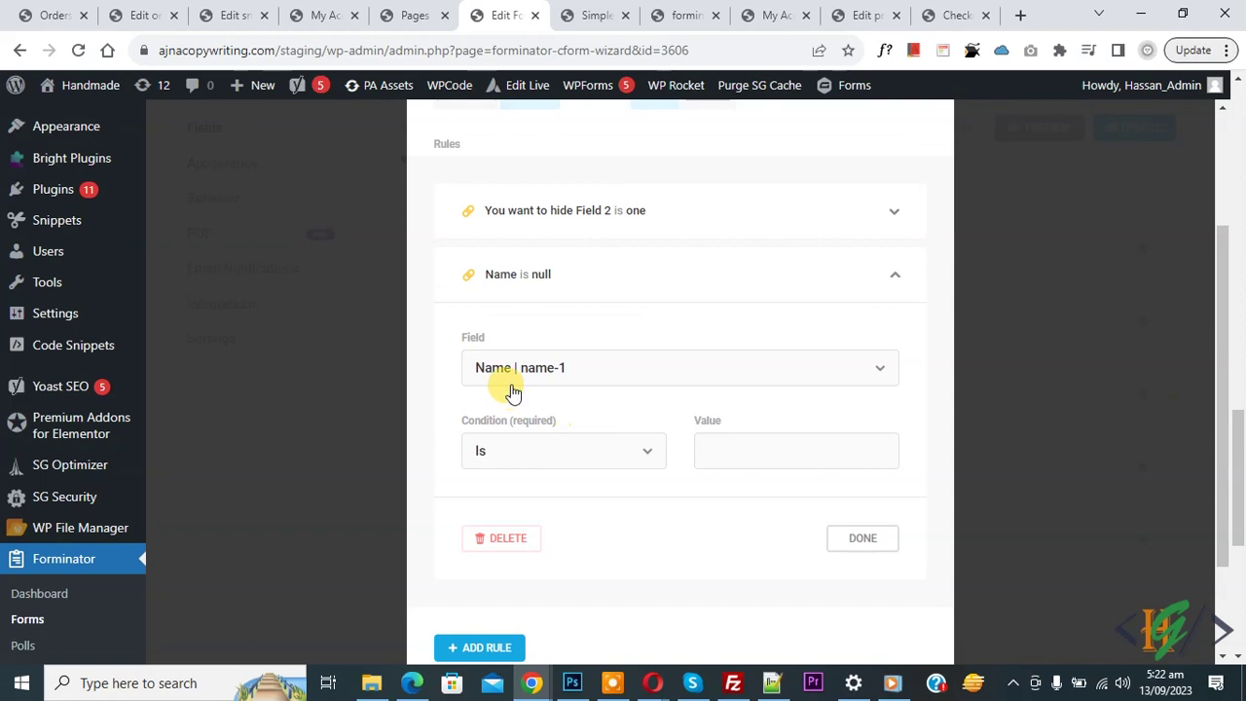
left_click(543, 375)
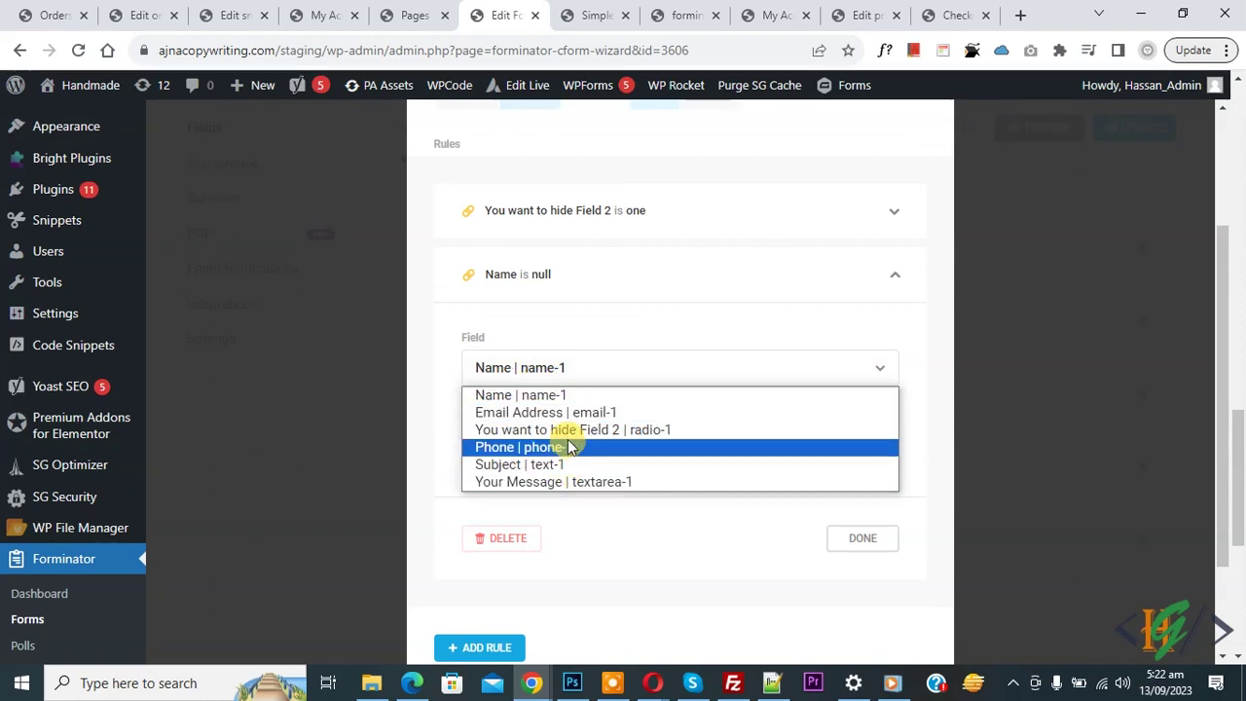
left_click(626, 330)
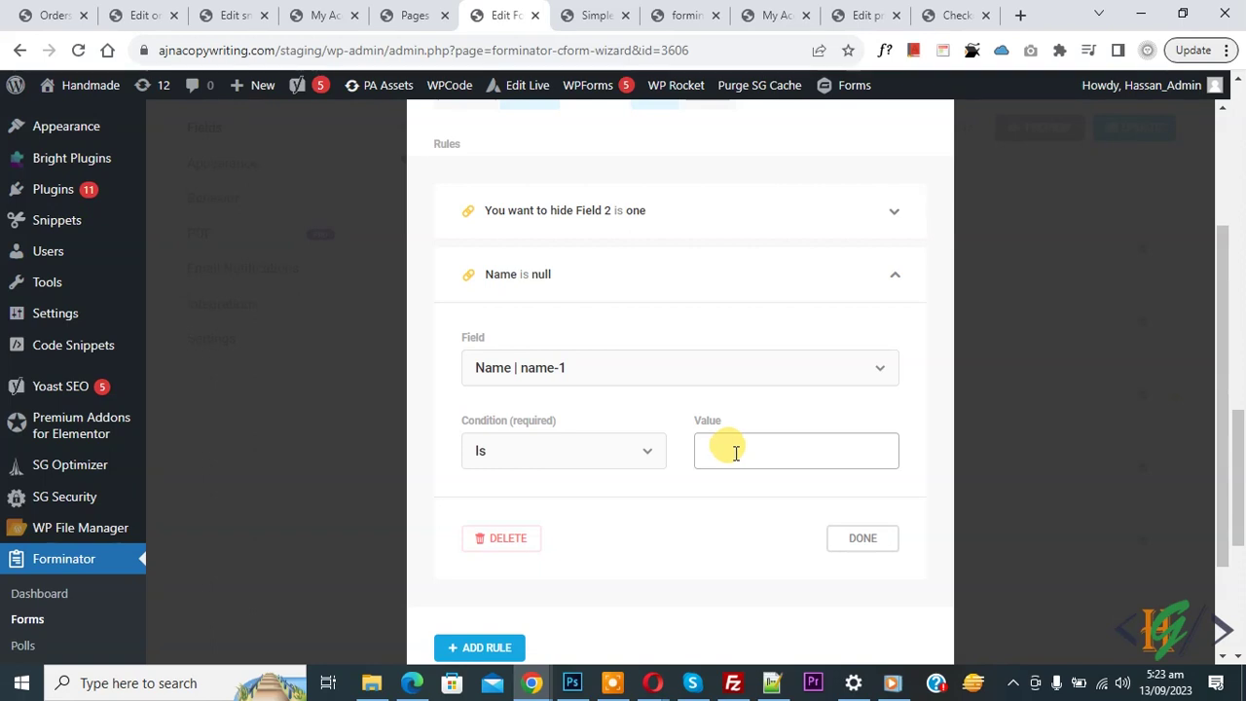
scroll(681, 443, "down", 1)
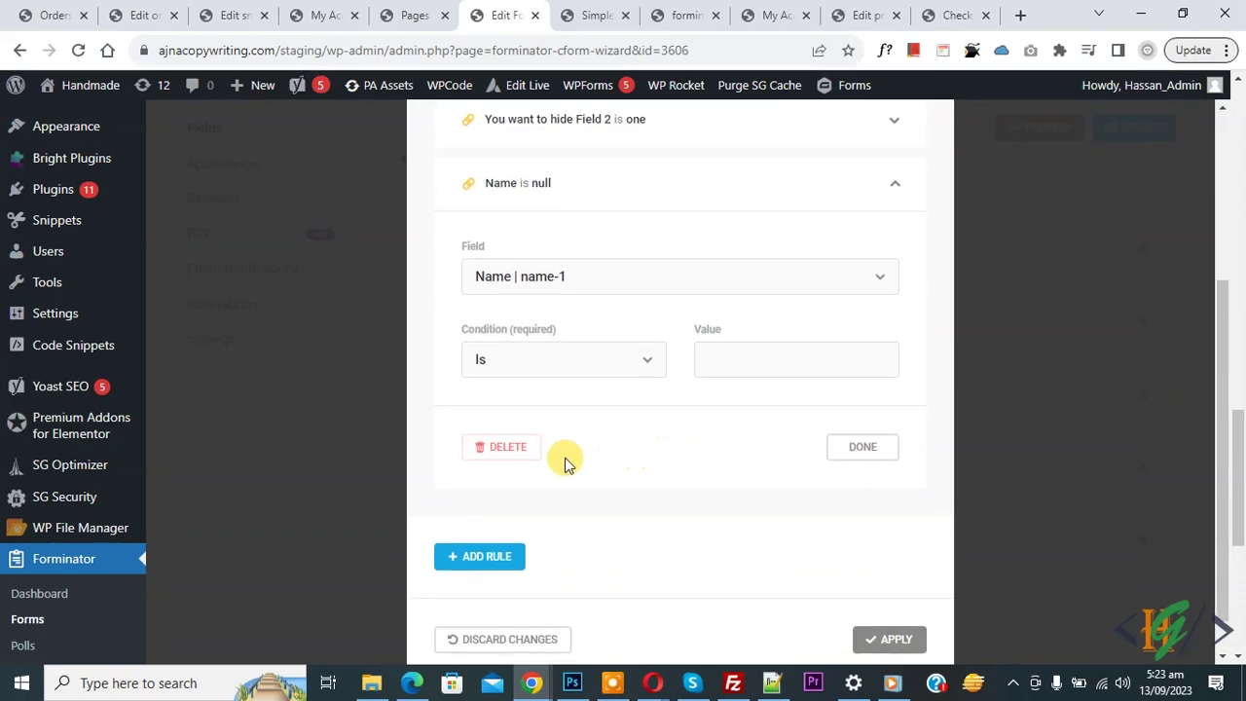
left_click(516, 453)
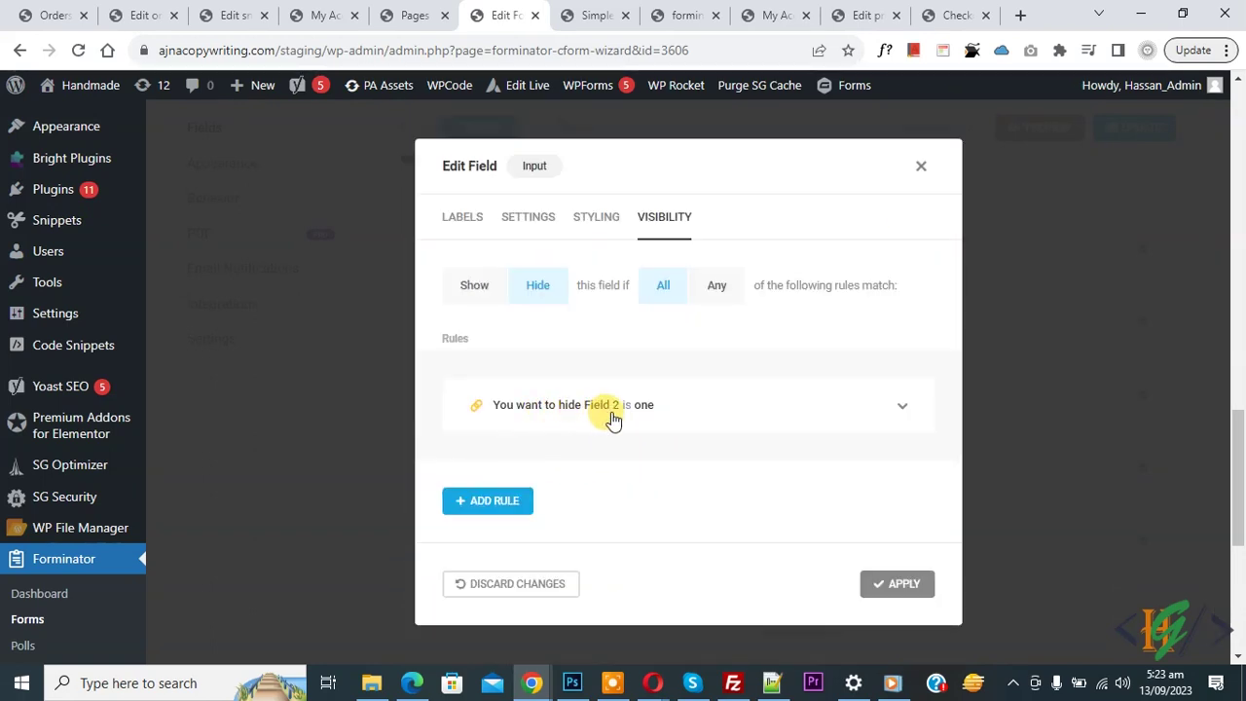
Step: Change the existing hide rule to check whether Name is a specific person's name
left_click(624, 409)
scroll(612, 413, "down", 2)
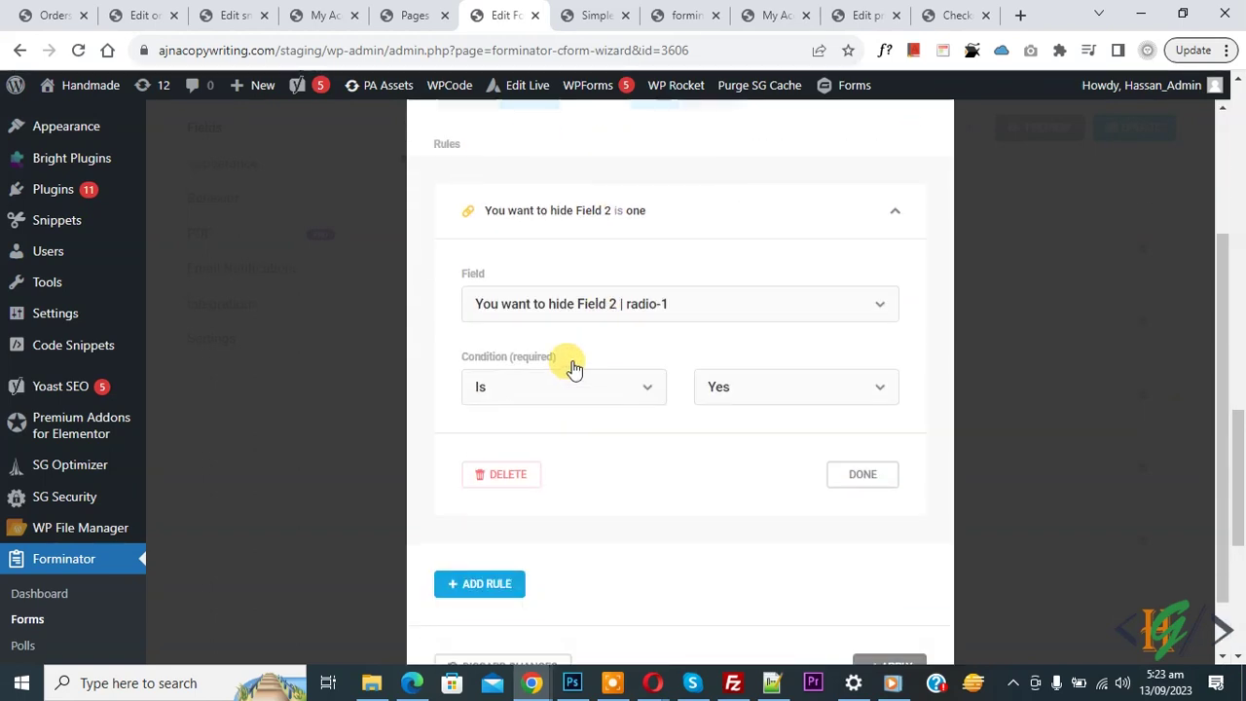
left_click(571, 307)
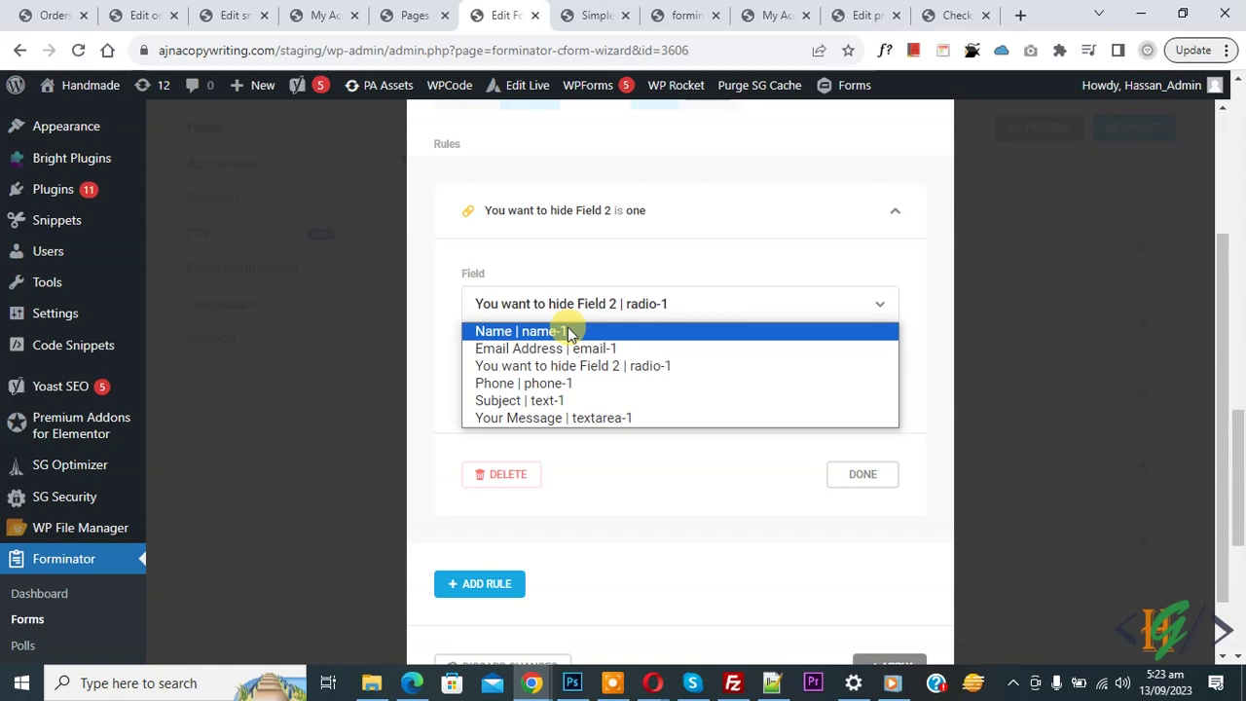
left_click(568, 331)
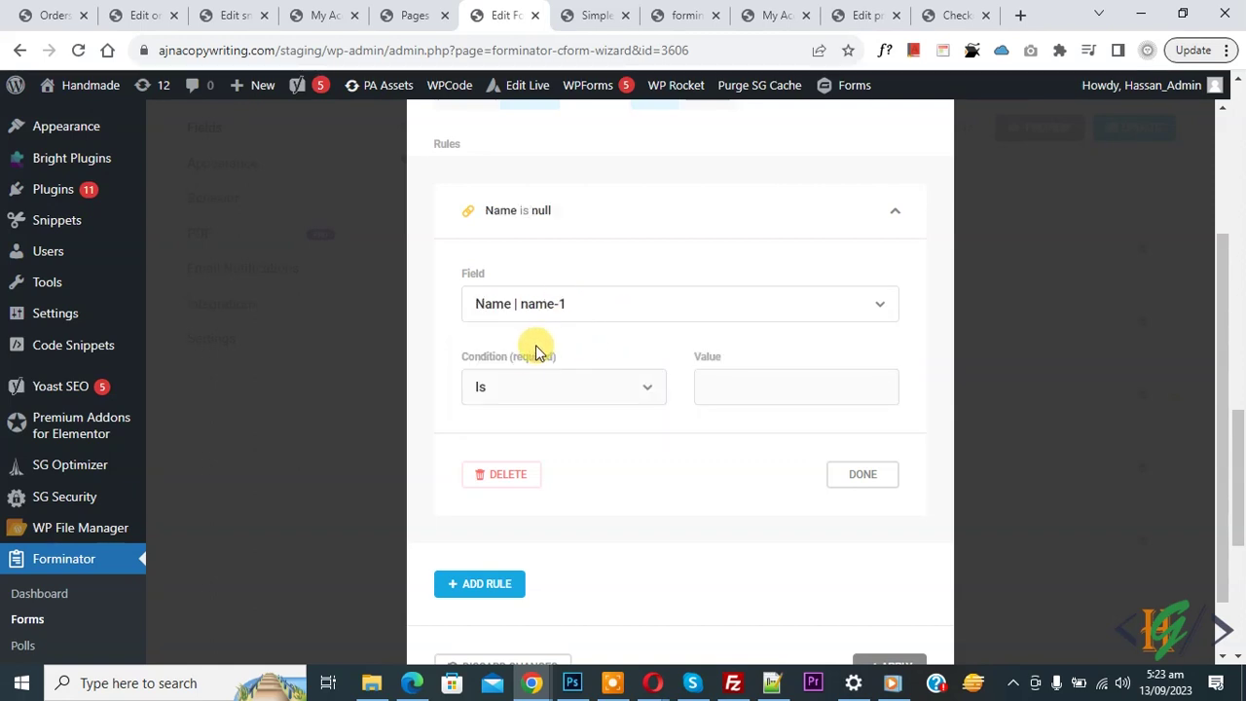
left_click(757, 388)
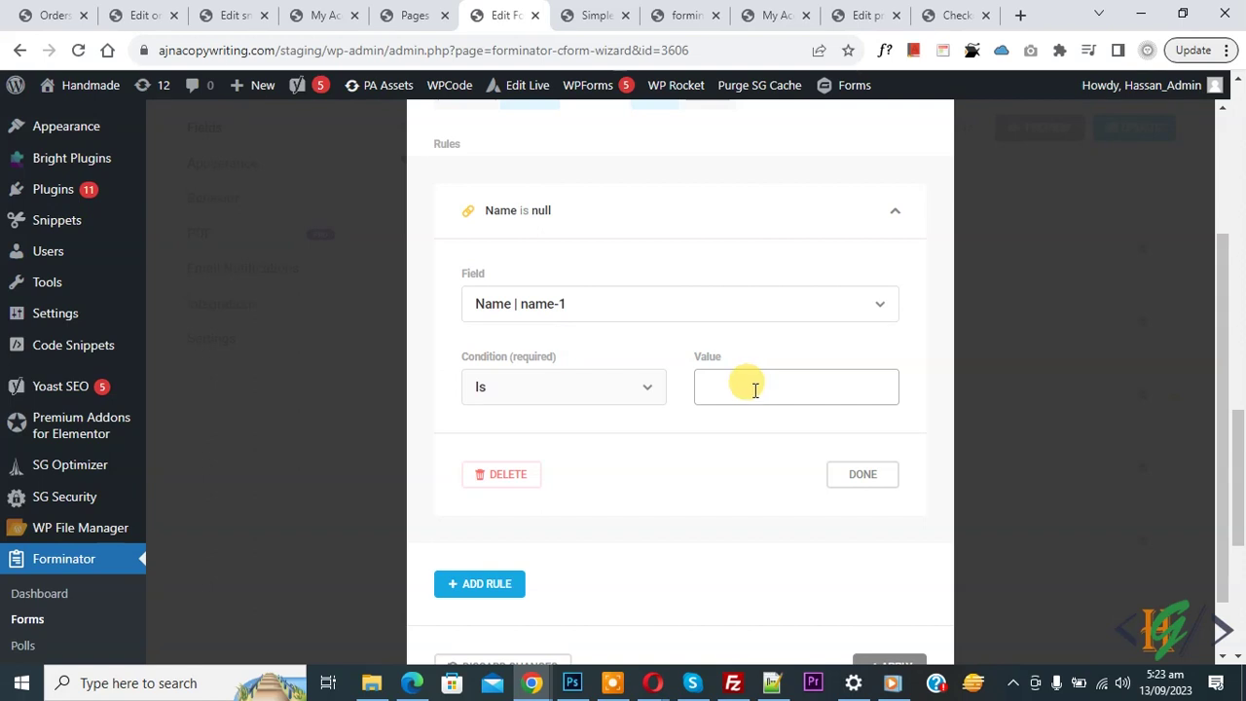
left_click(752, 389)
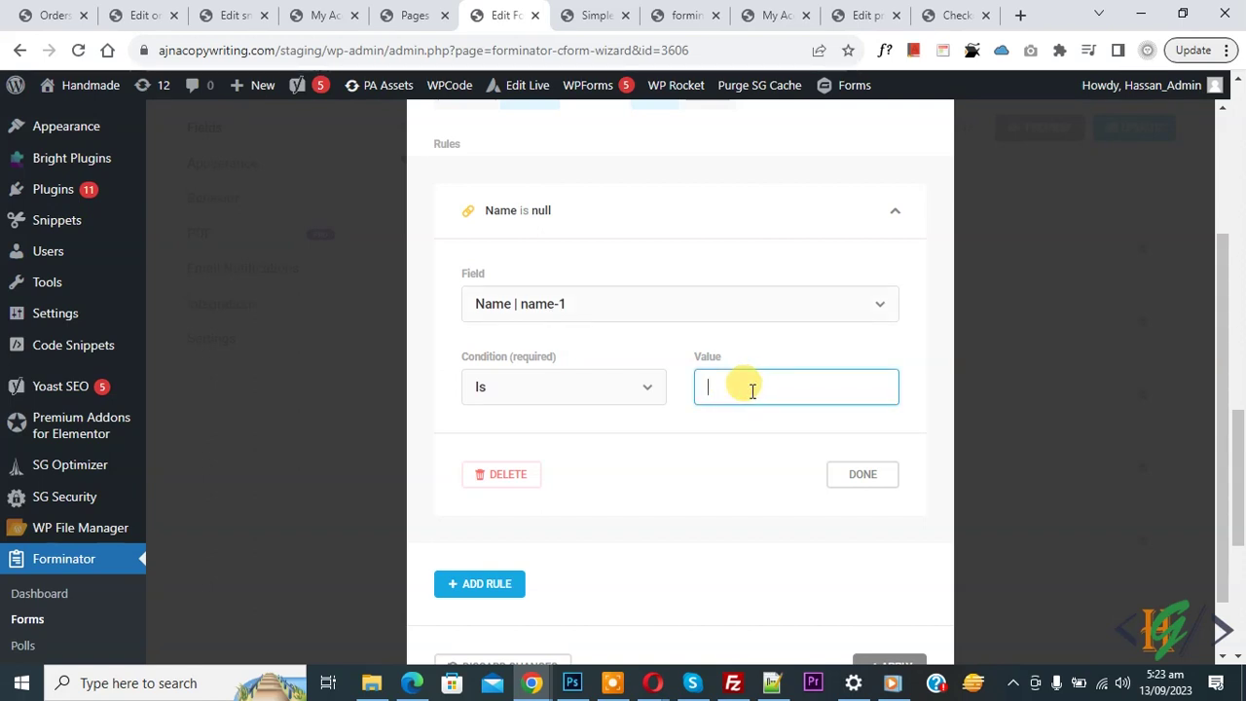
type("Hassan")
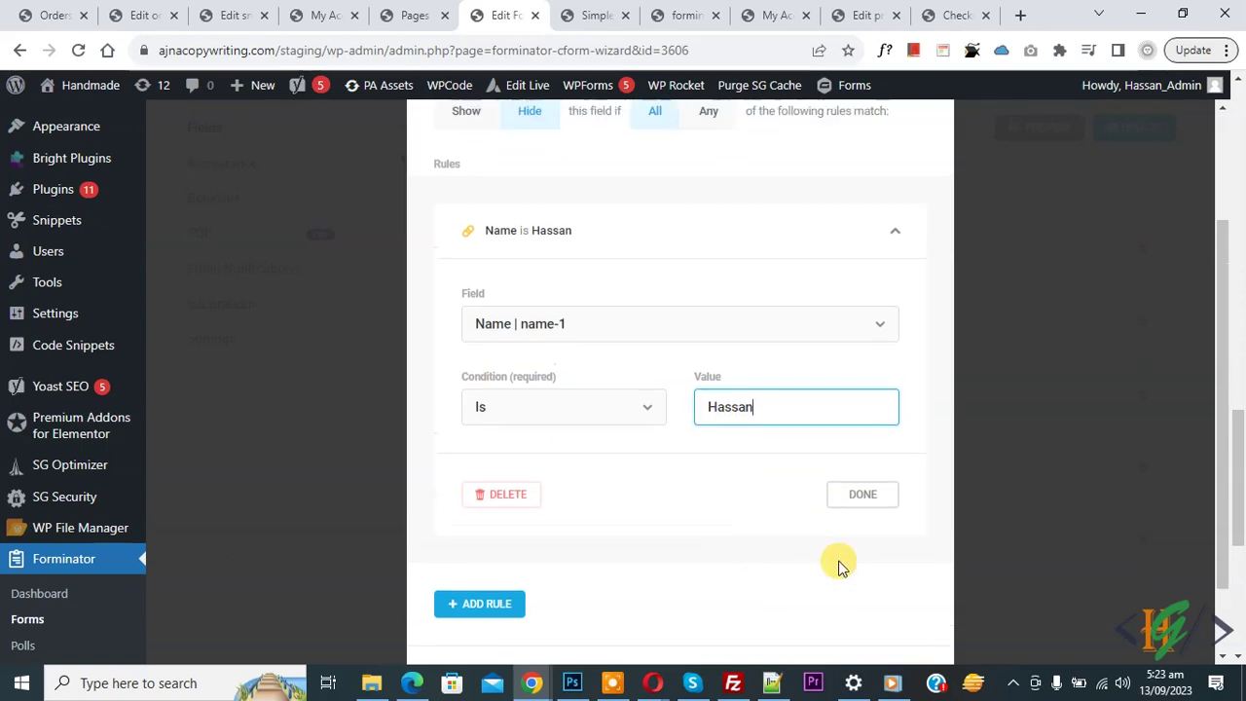
scroll(898, 585, "down", 1)
Step: Apply the rule, update the form, and reload the live form page
left_click(893, 601)
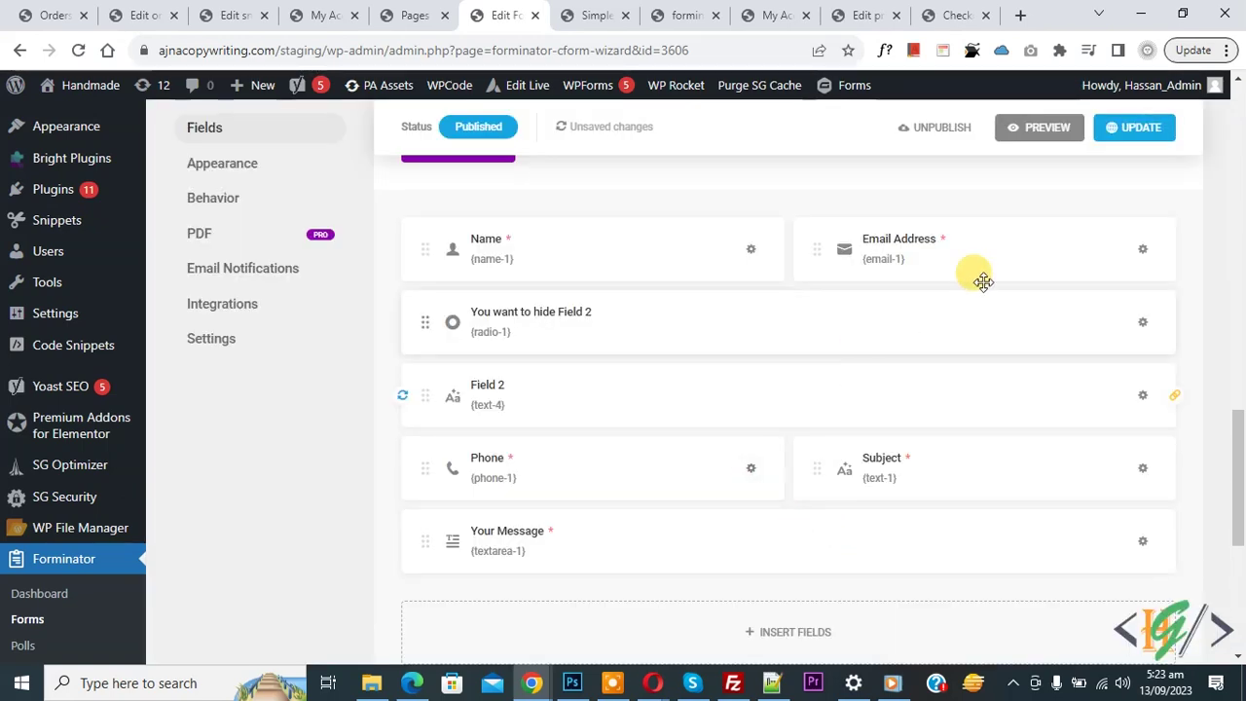
left_click(1137, 128)
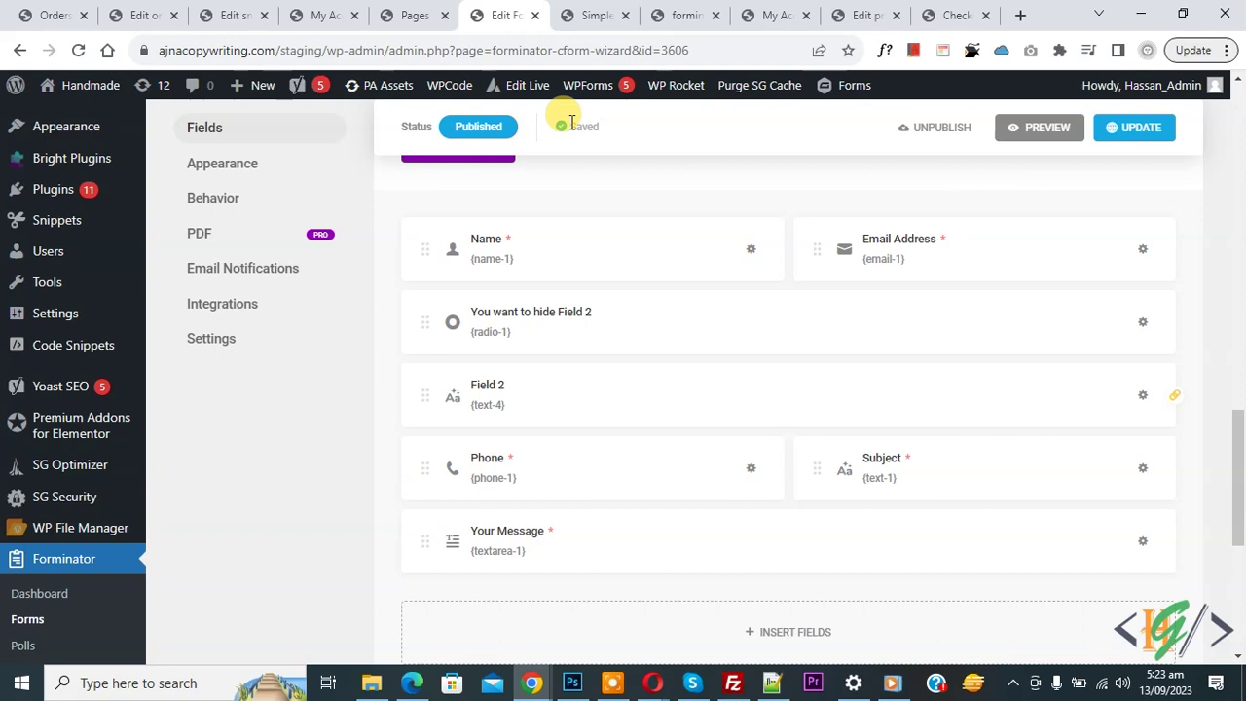
left_click(584, 14)
left_click(80, 51)
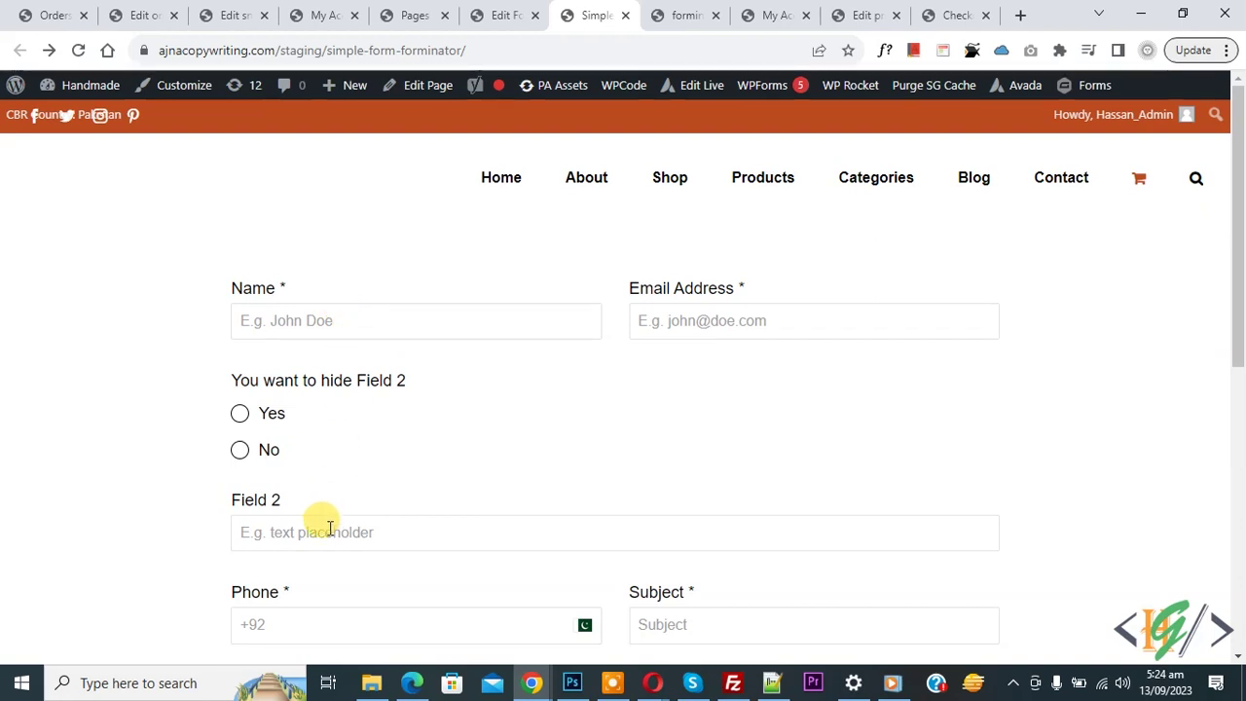
Step: Enter the matching name in the Name field, retyping its last letter, to confirm Field 2 hides
left_click(321, 318)
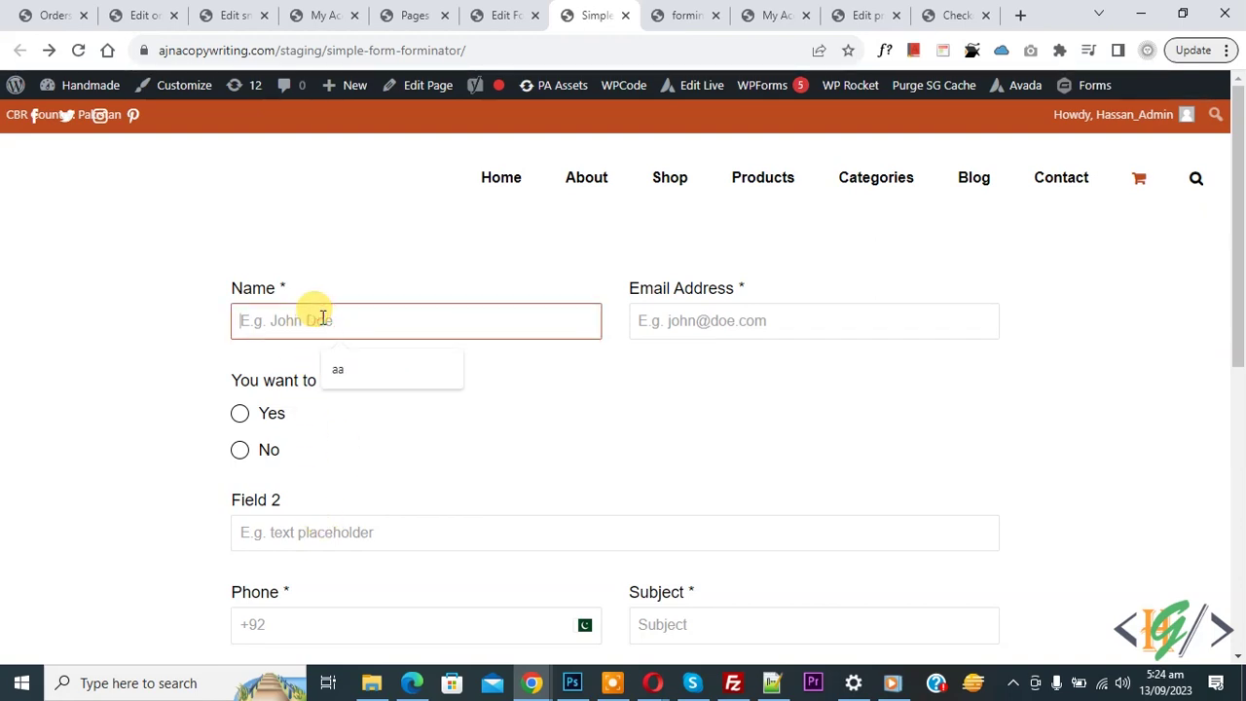
type("Hassan")
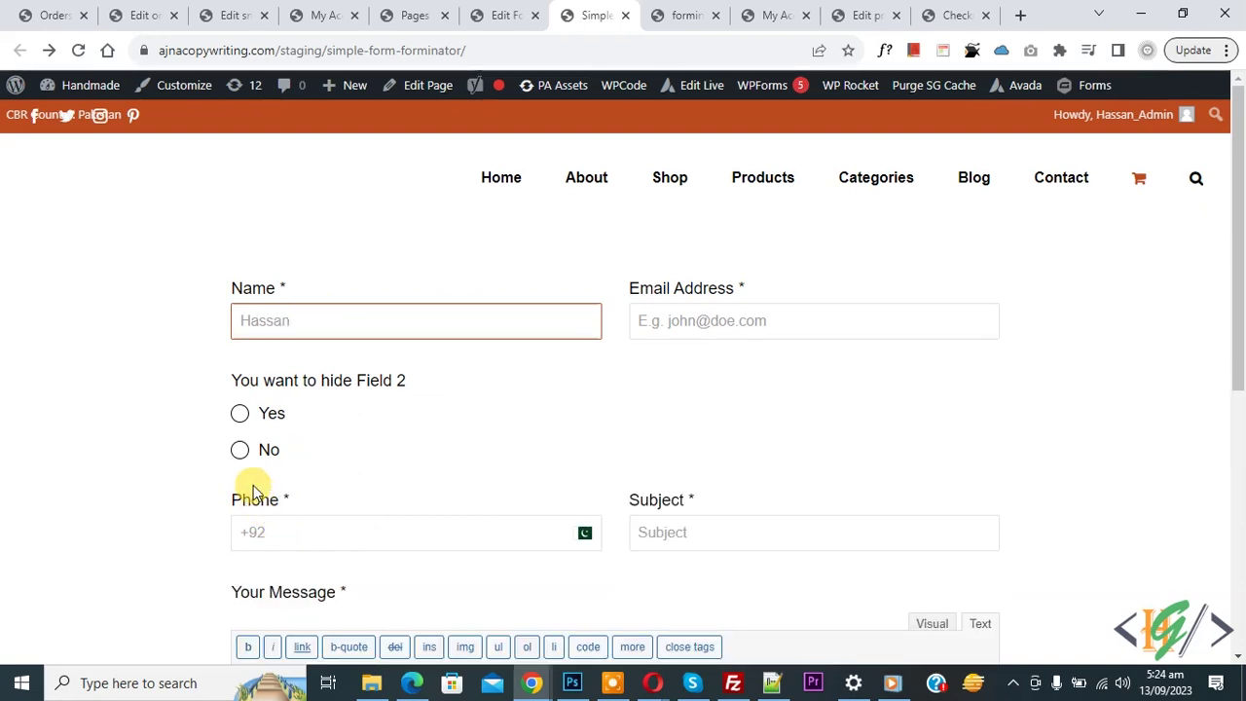
key("BackSpace")
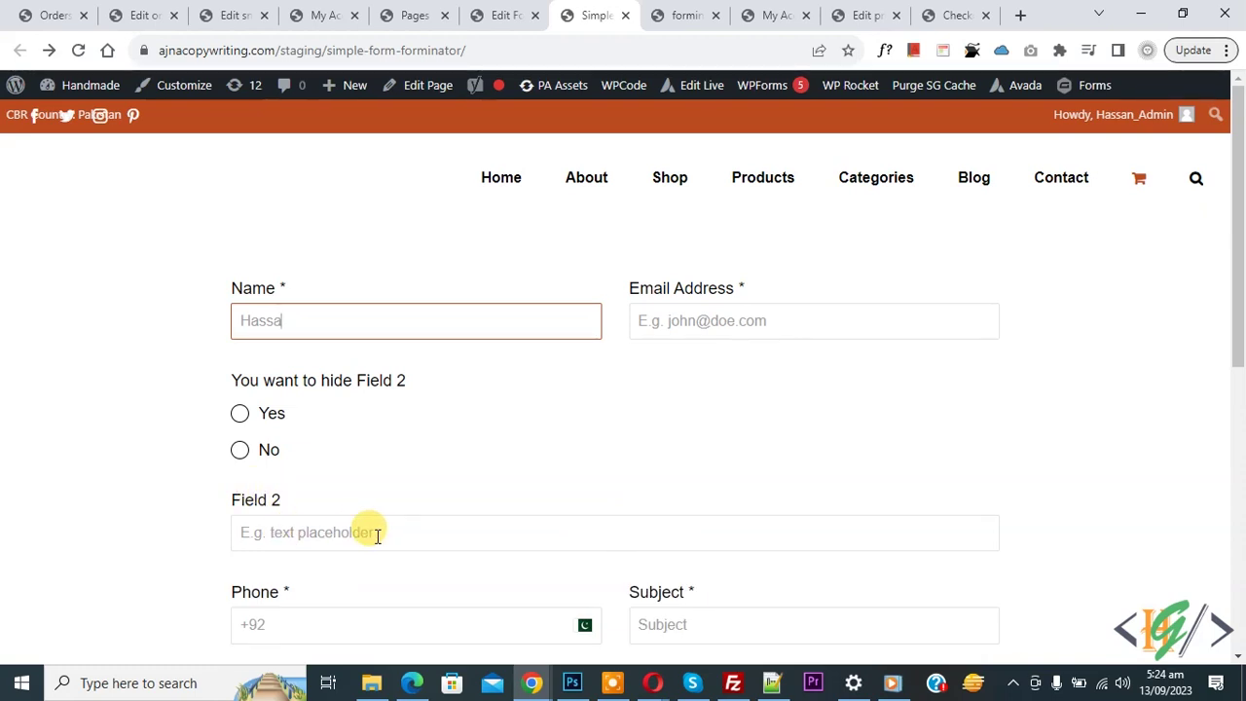
type("n")
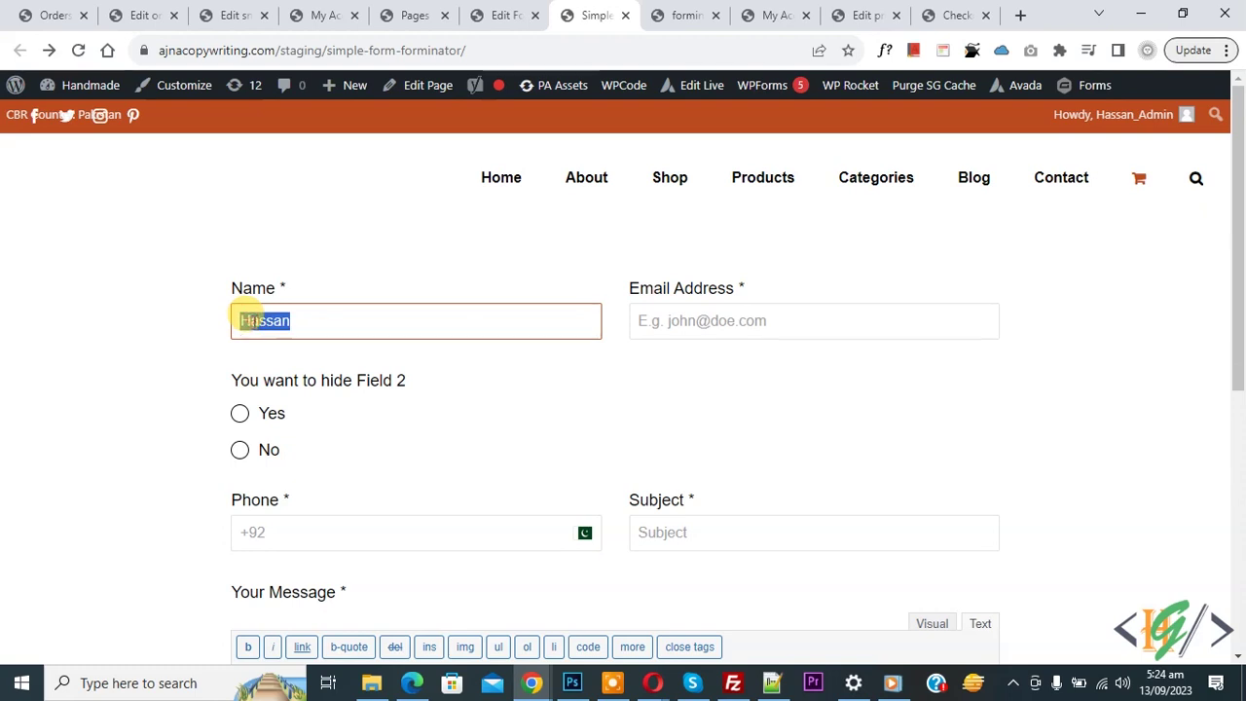